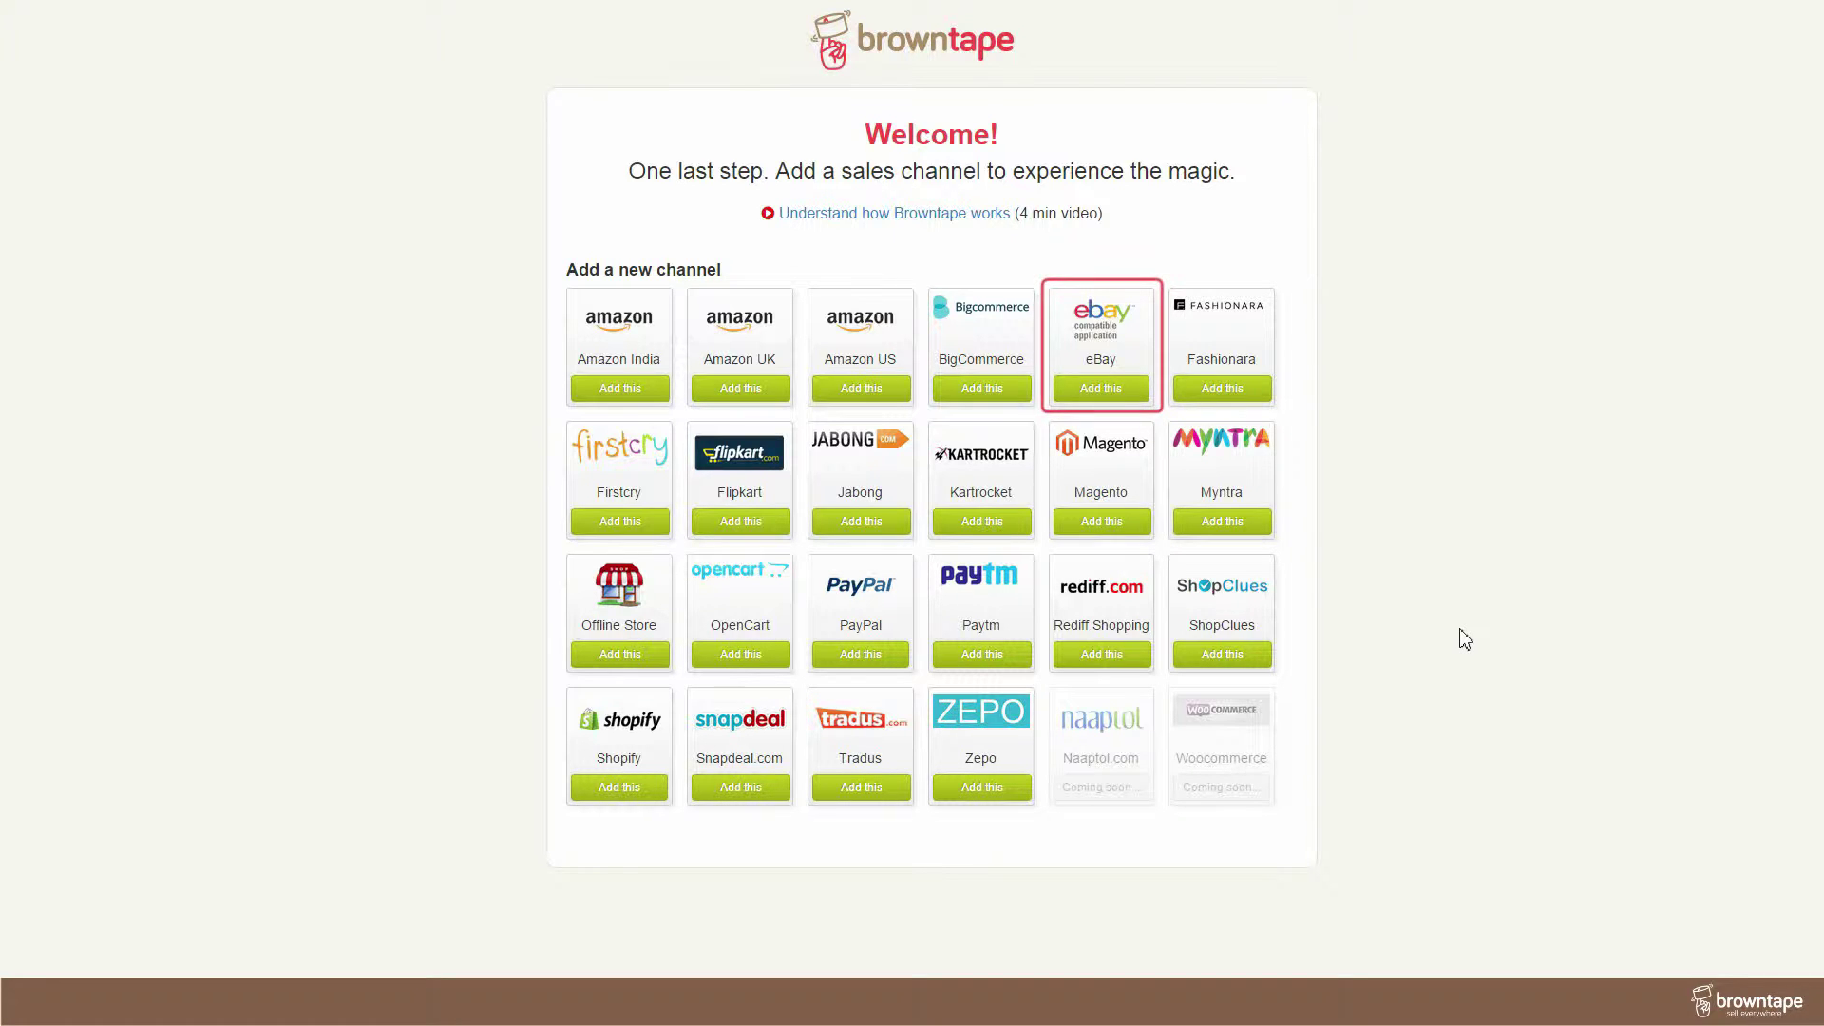
Step: Pick the eBay tile on the Welcome page to start linking an eBay channel
click(1101, 390)
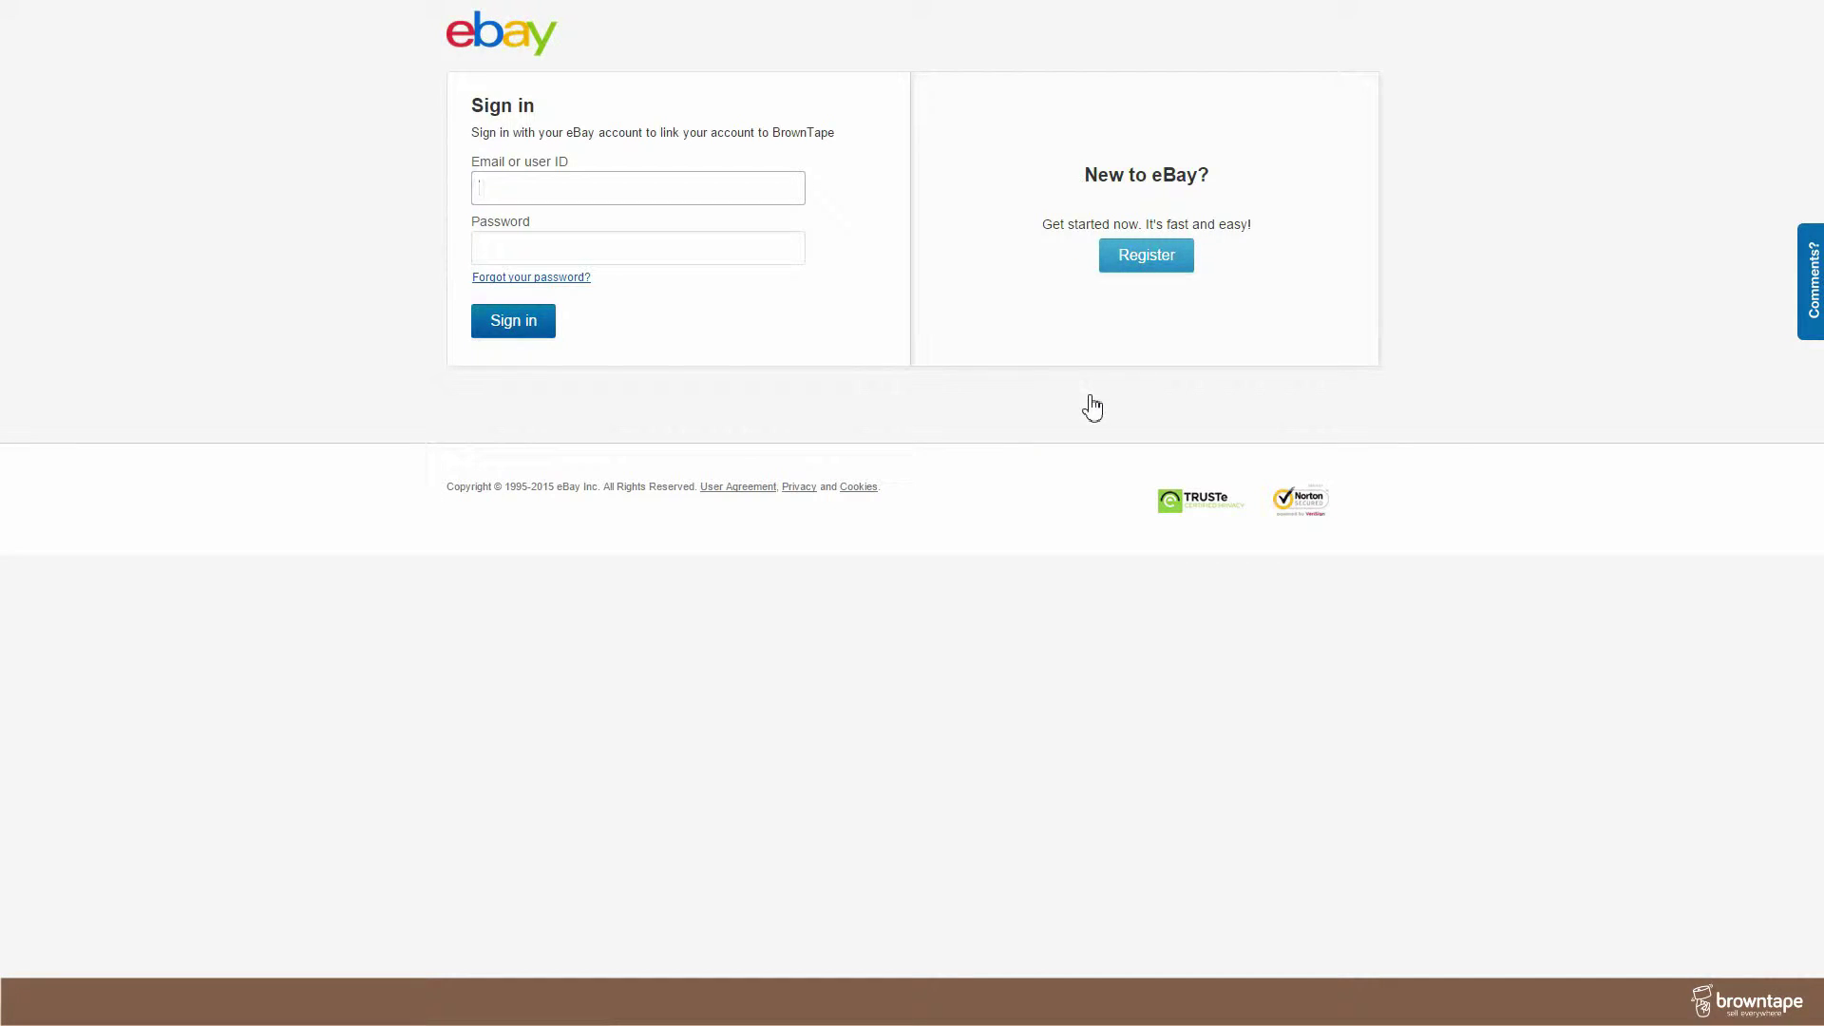
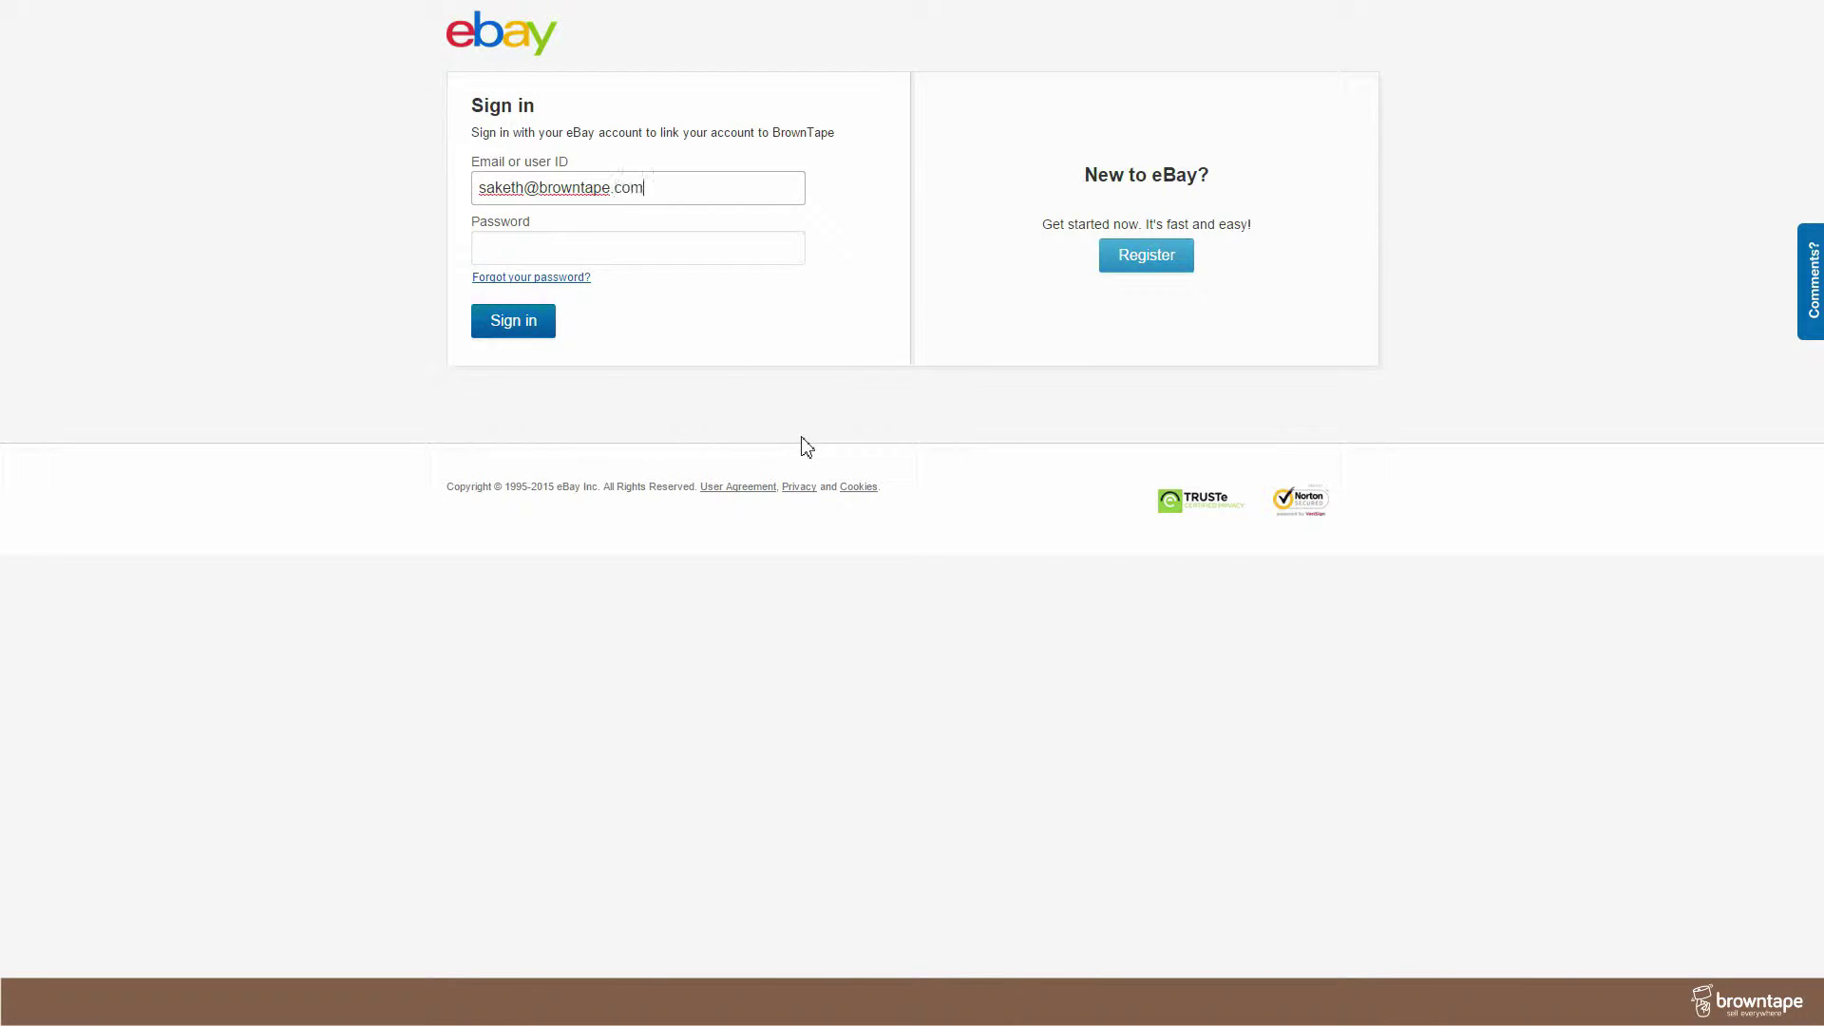
Step: Sign in to eBay with the account email and password, then grant Browntape access
click(726, 249)
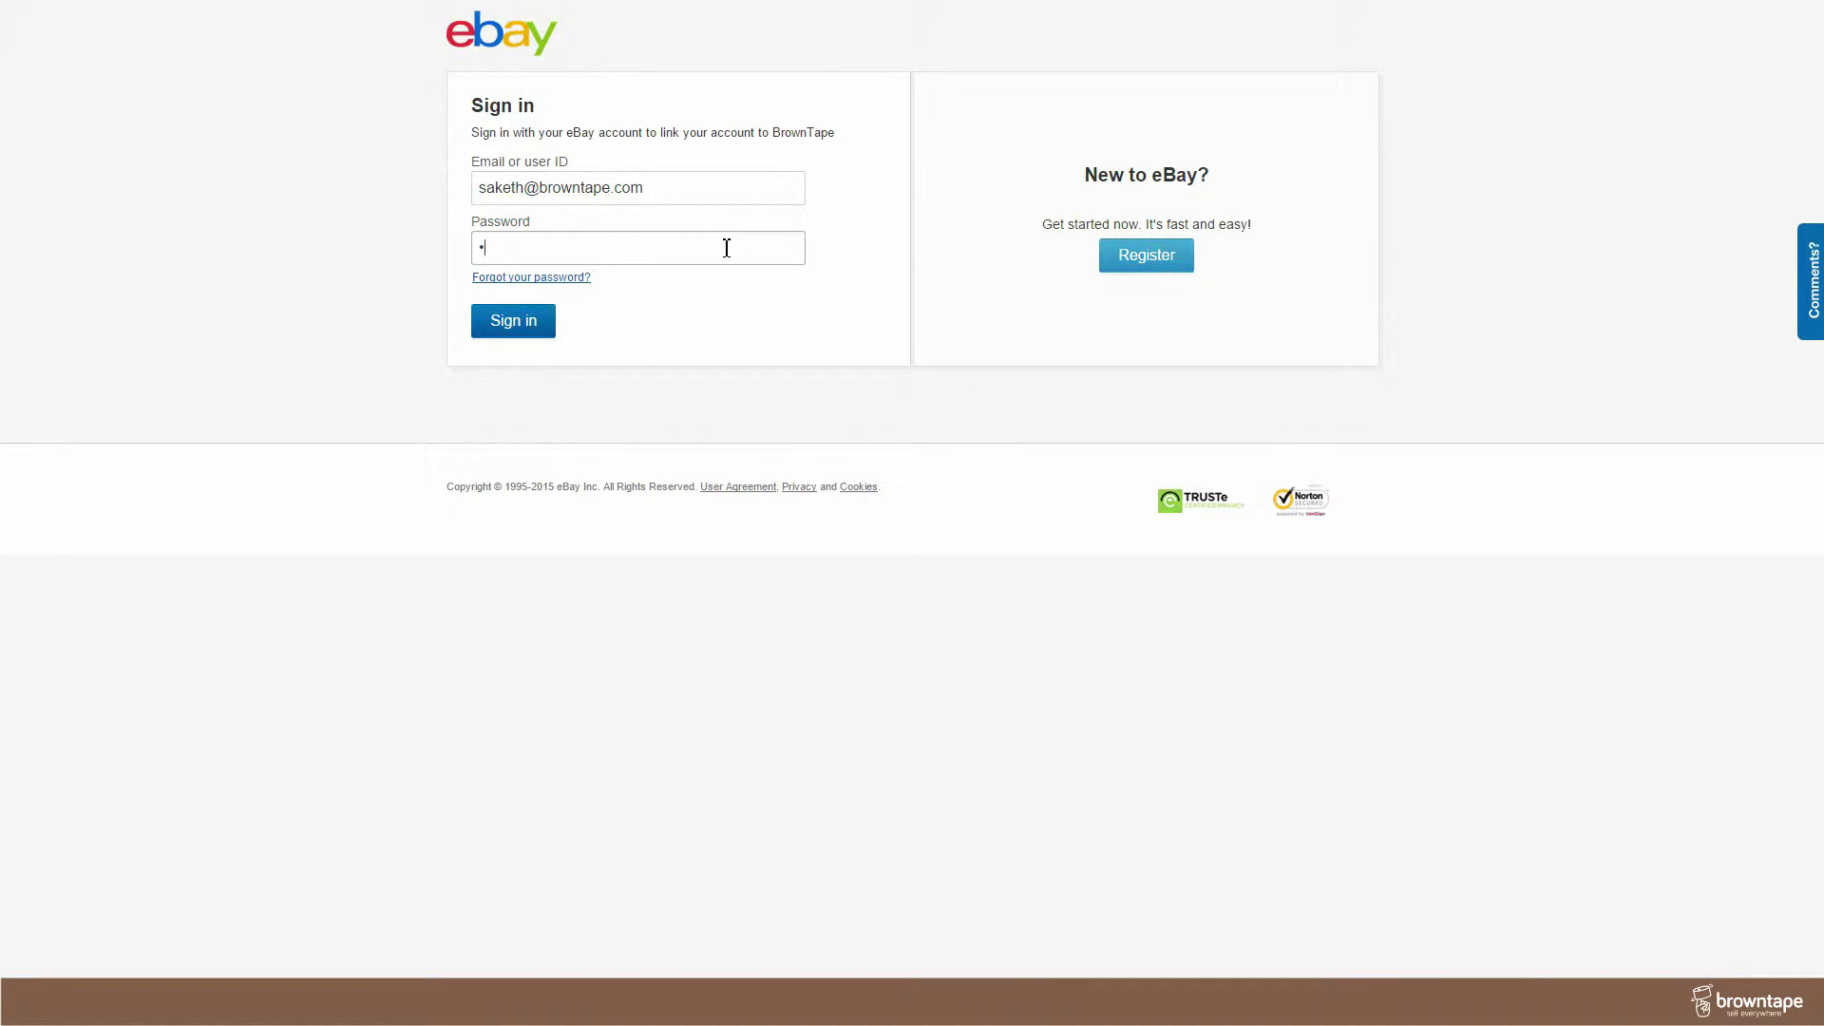
key(Return)
click(57, 225)
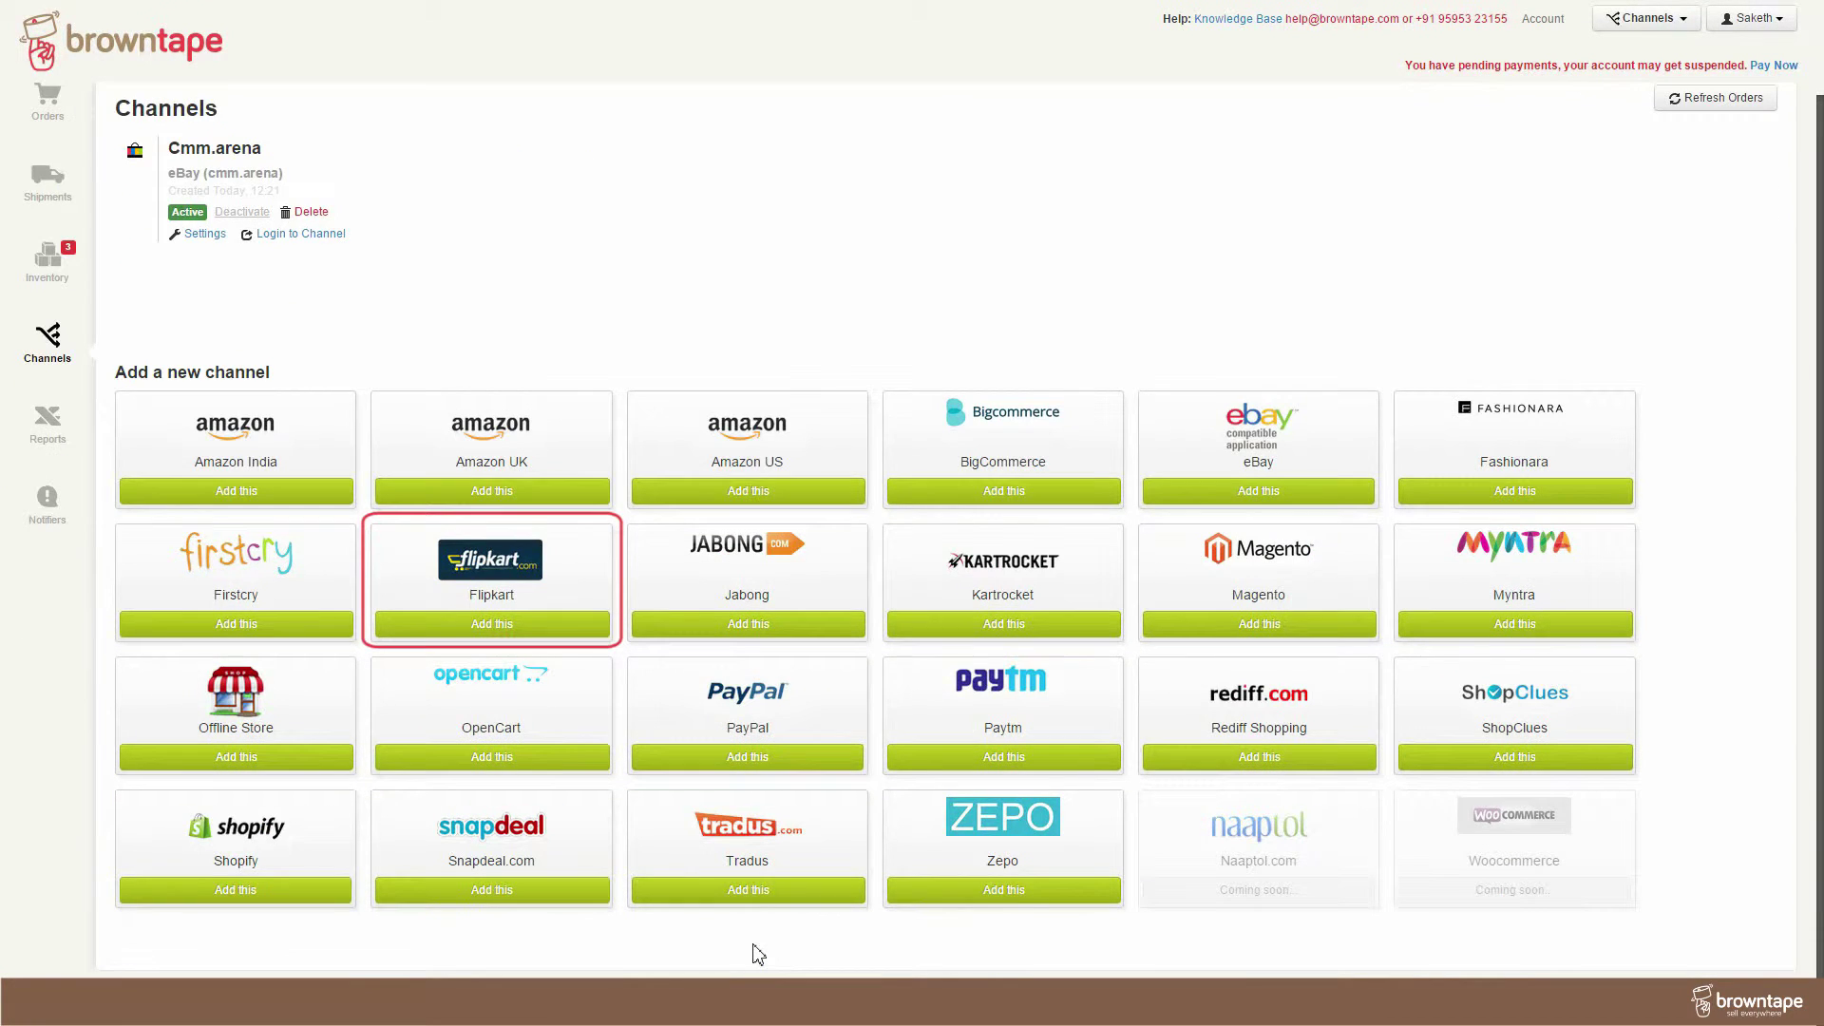
Step: Add a Flipkart channel using the seller username and password
click(529, 624)
click(897, 396)
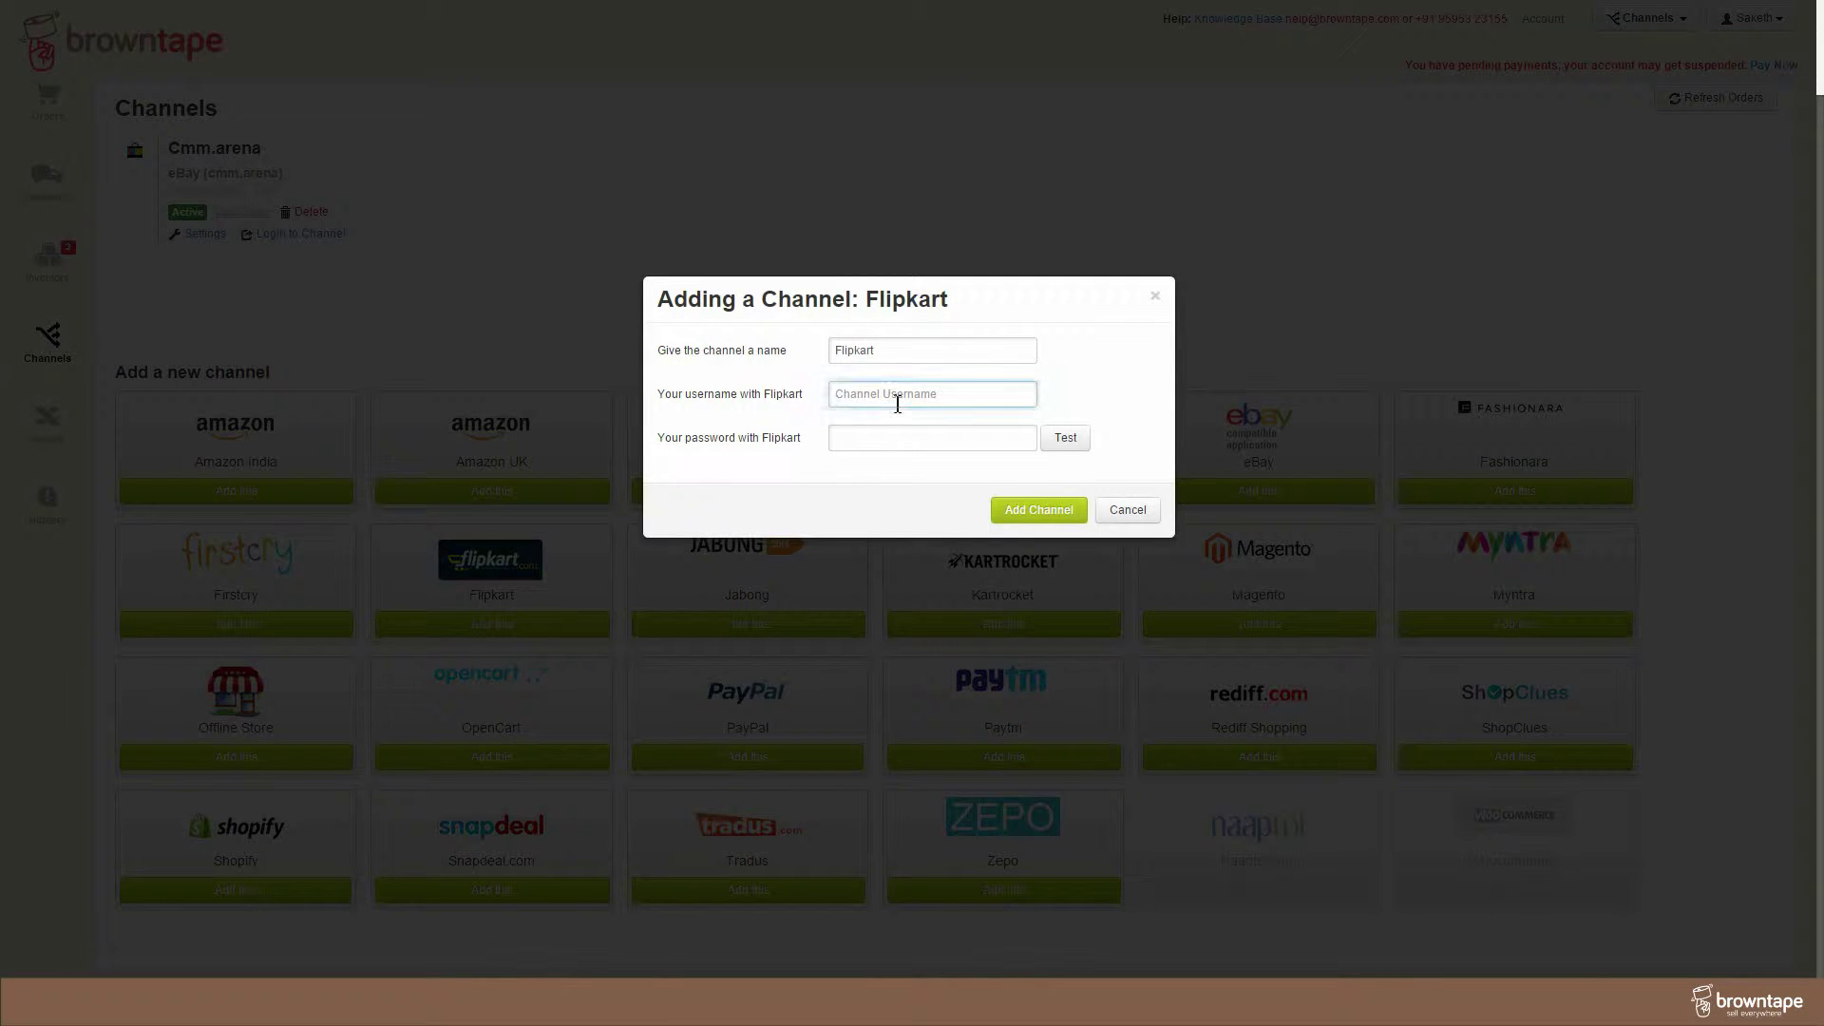
click(900, 439)
text(password)
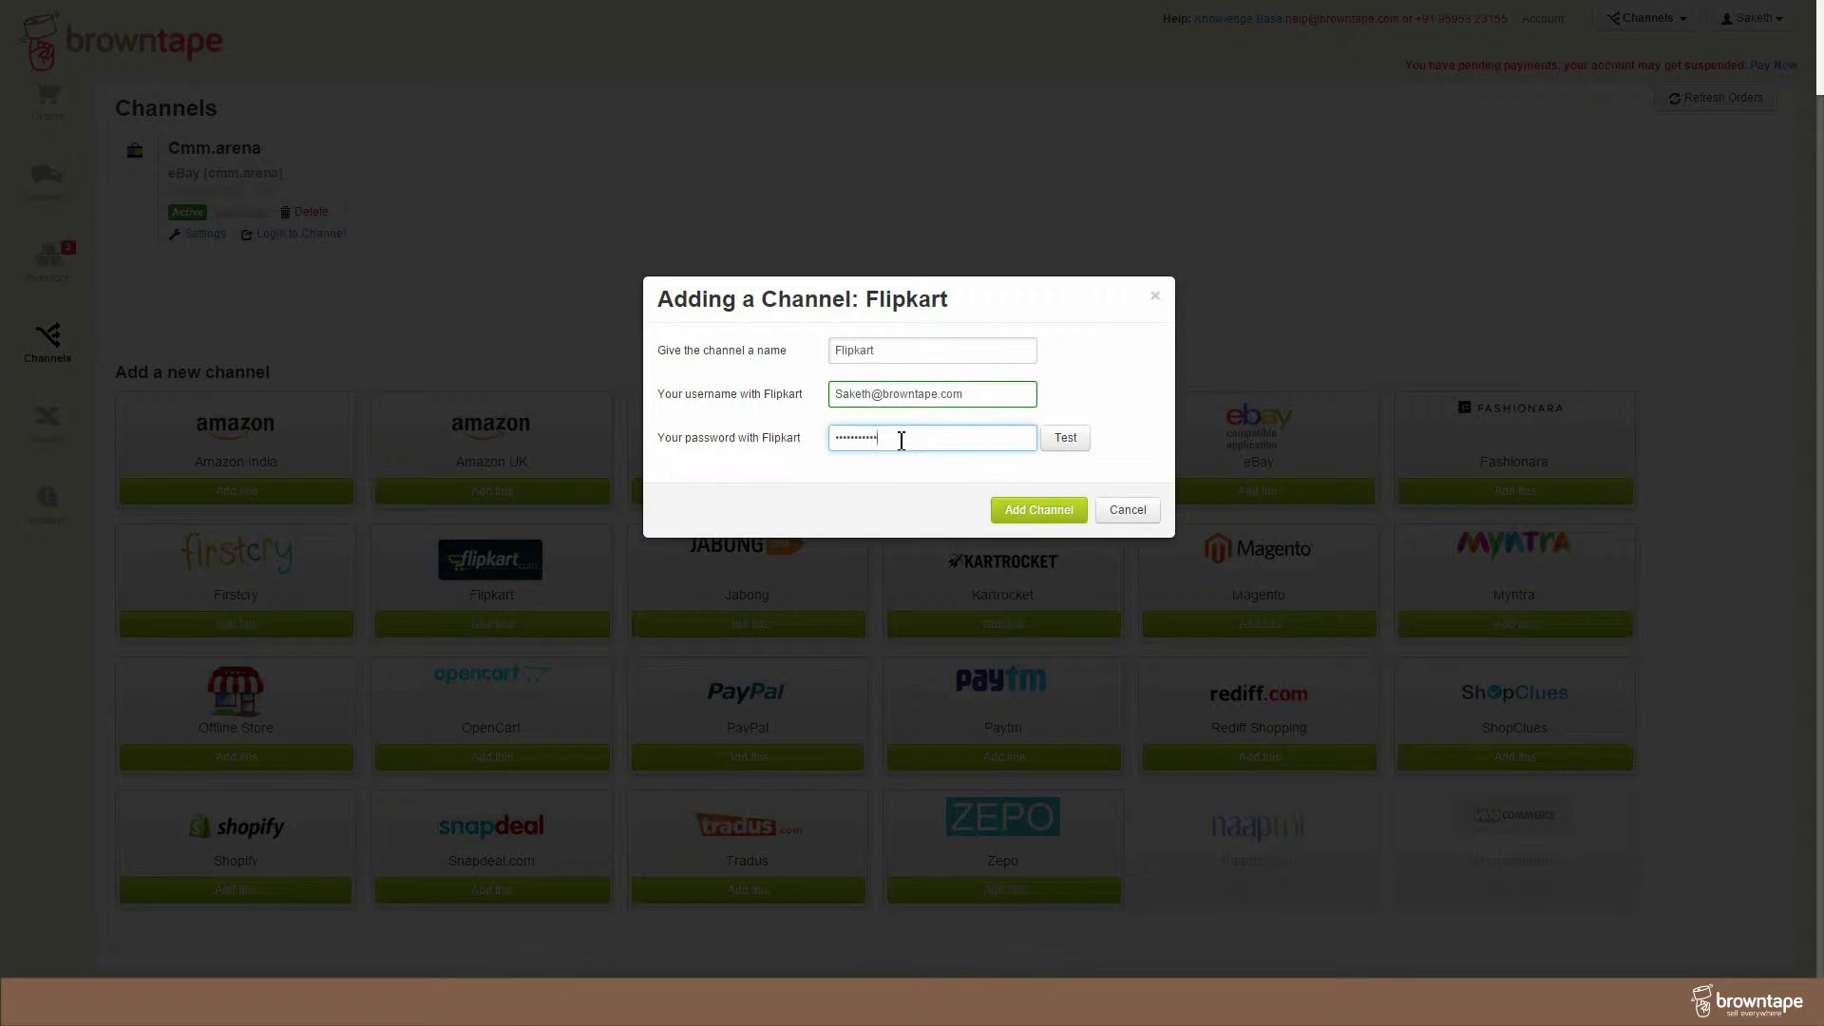
click(1038, 508)
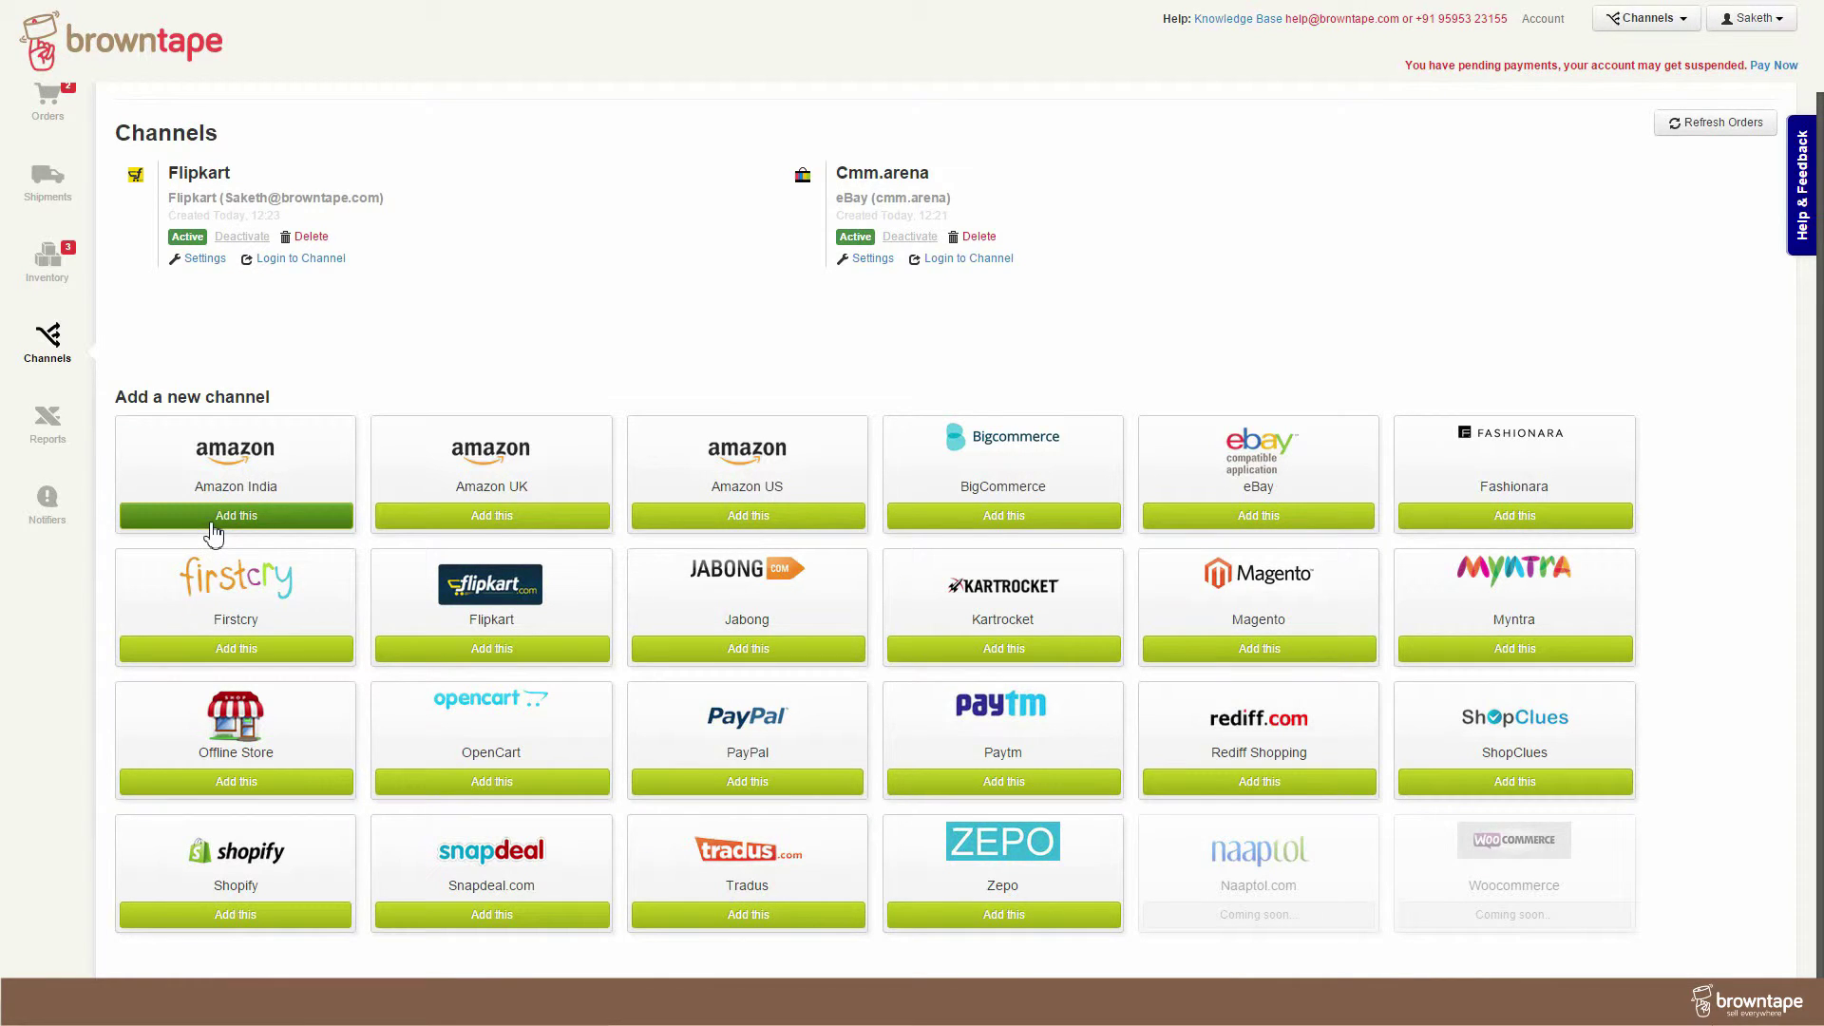
Step: In the 'Adding Amazon as a channel' guide, follow the India developer.amazonservices.in link
click(212, 522)
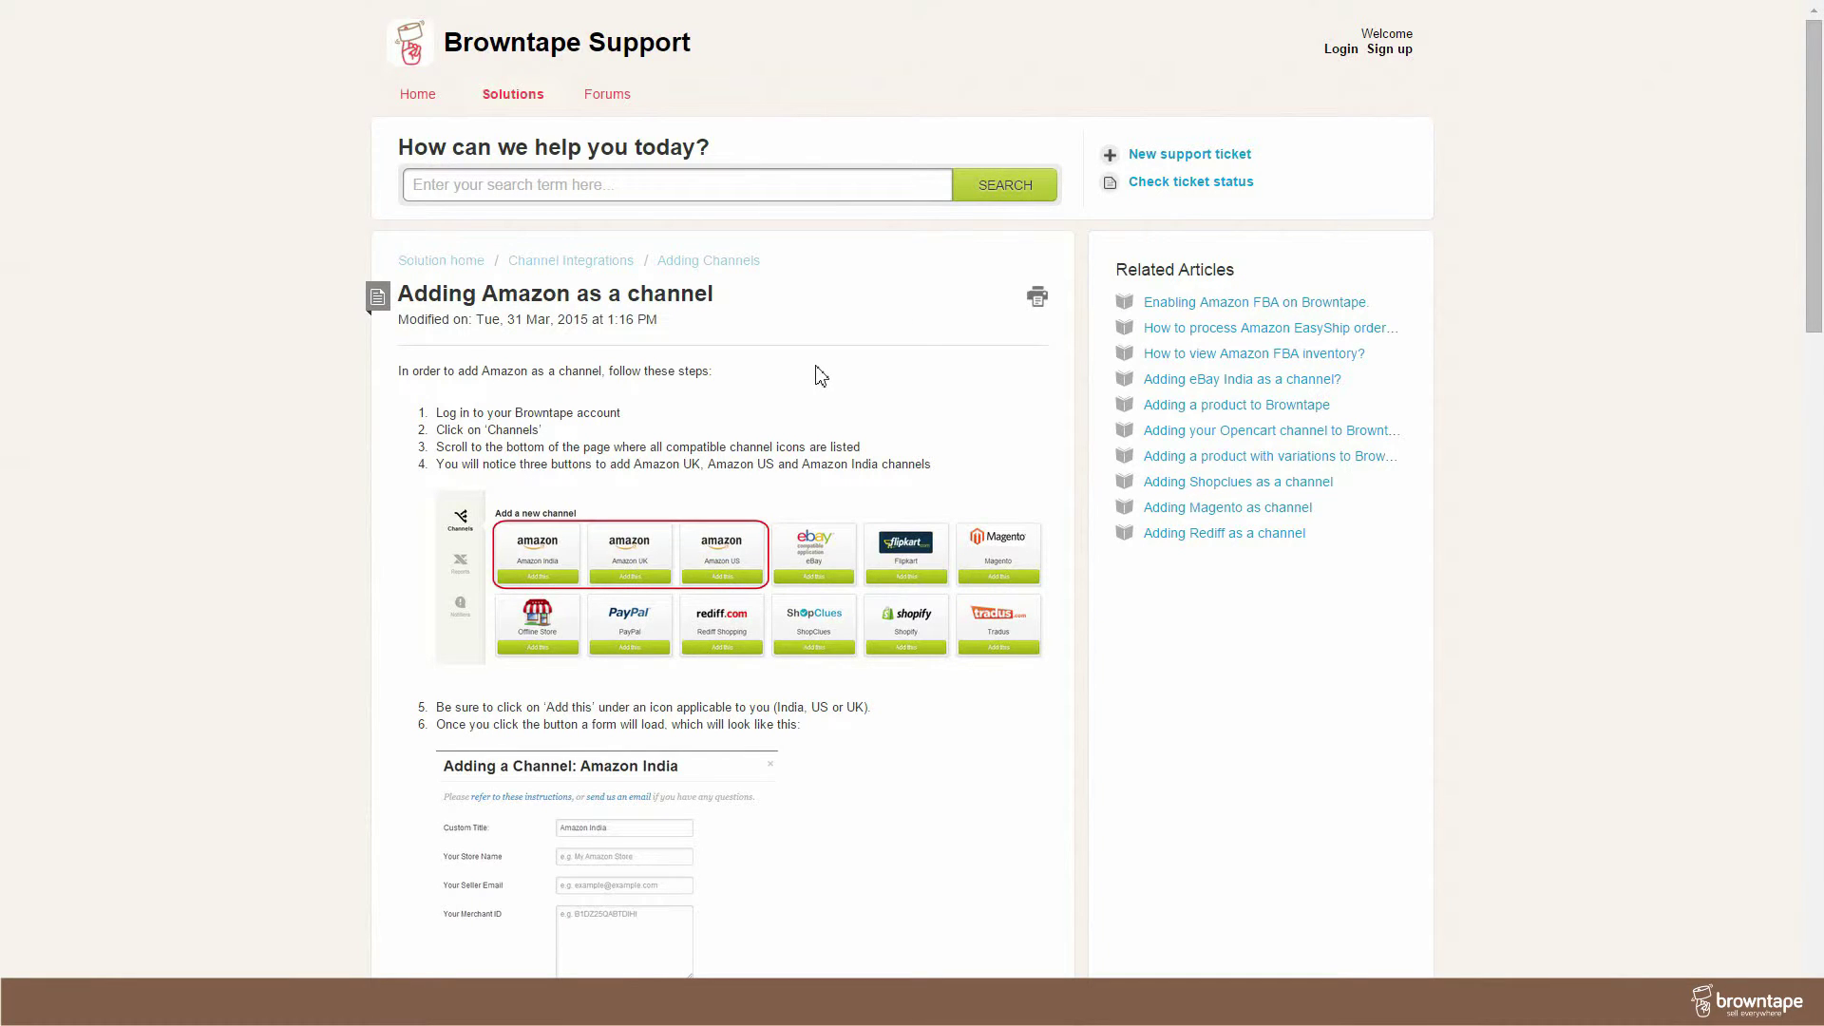
scroll(819, 375, down, 5)
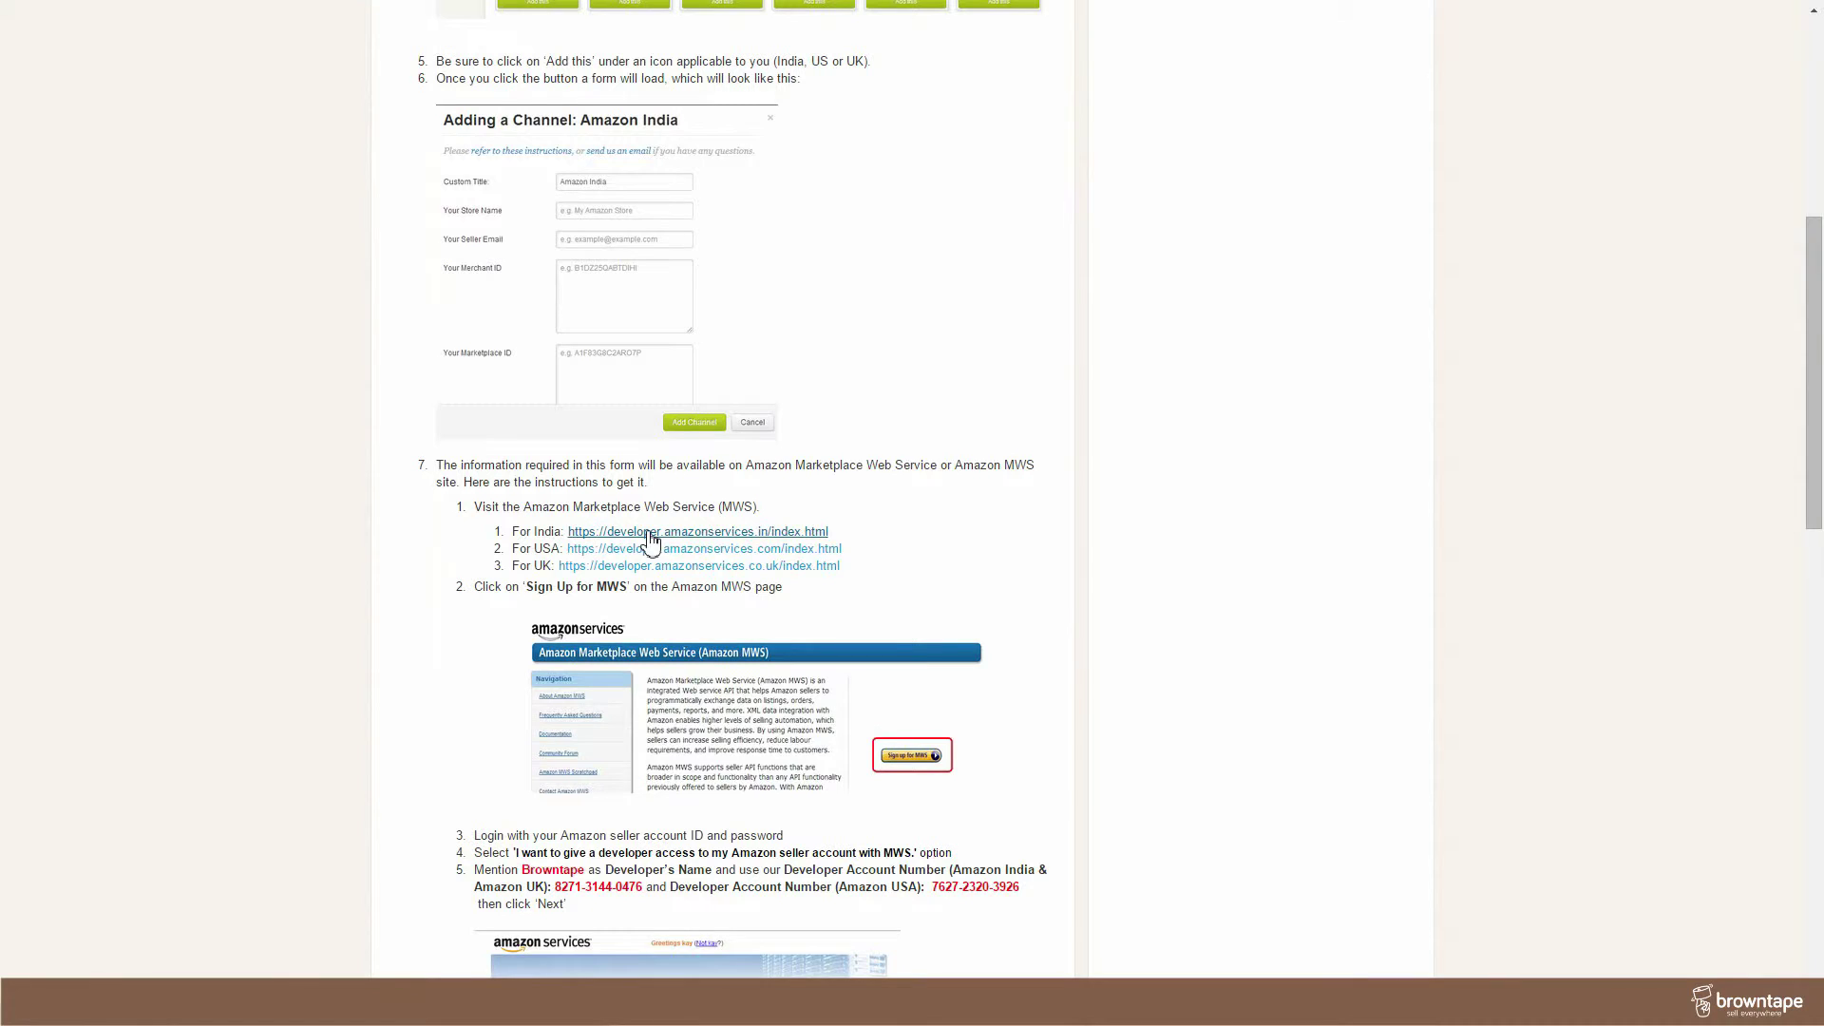
click(654, 538)
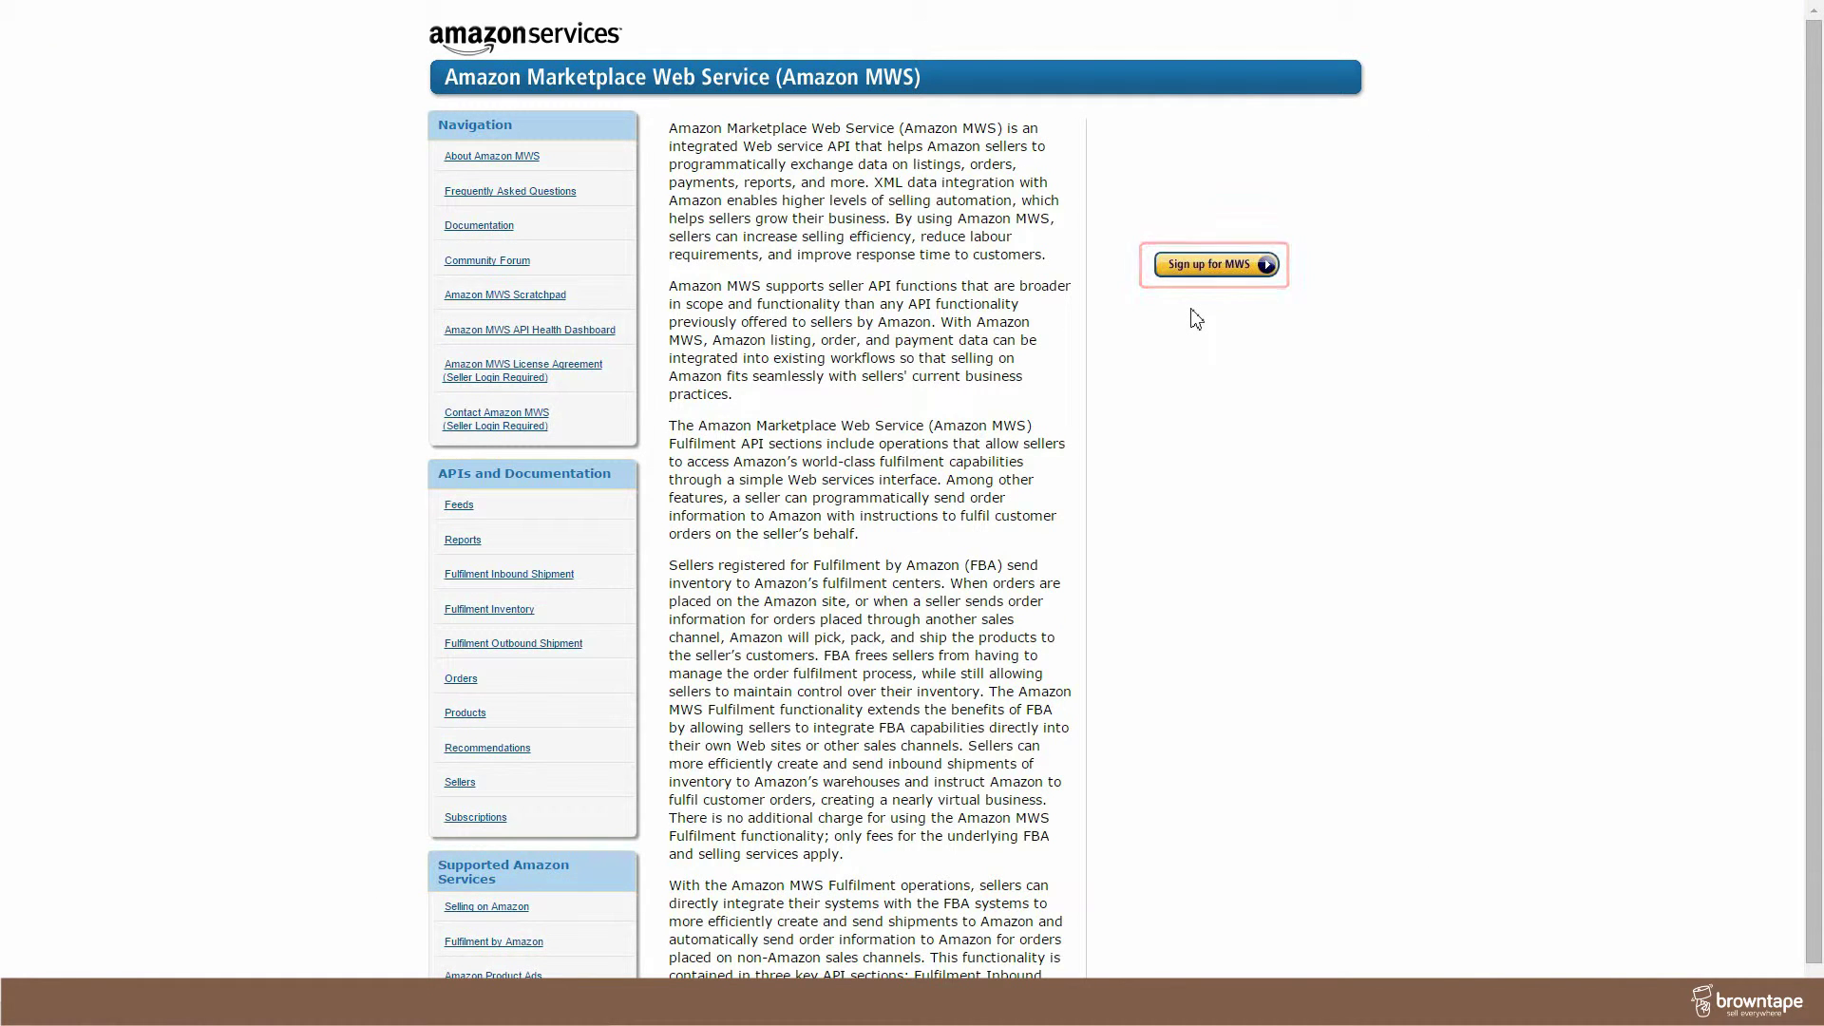
click(1216, 265)
text(******)
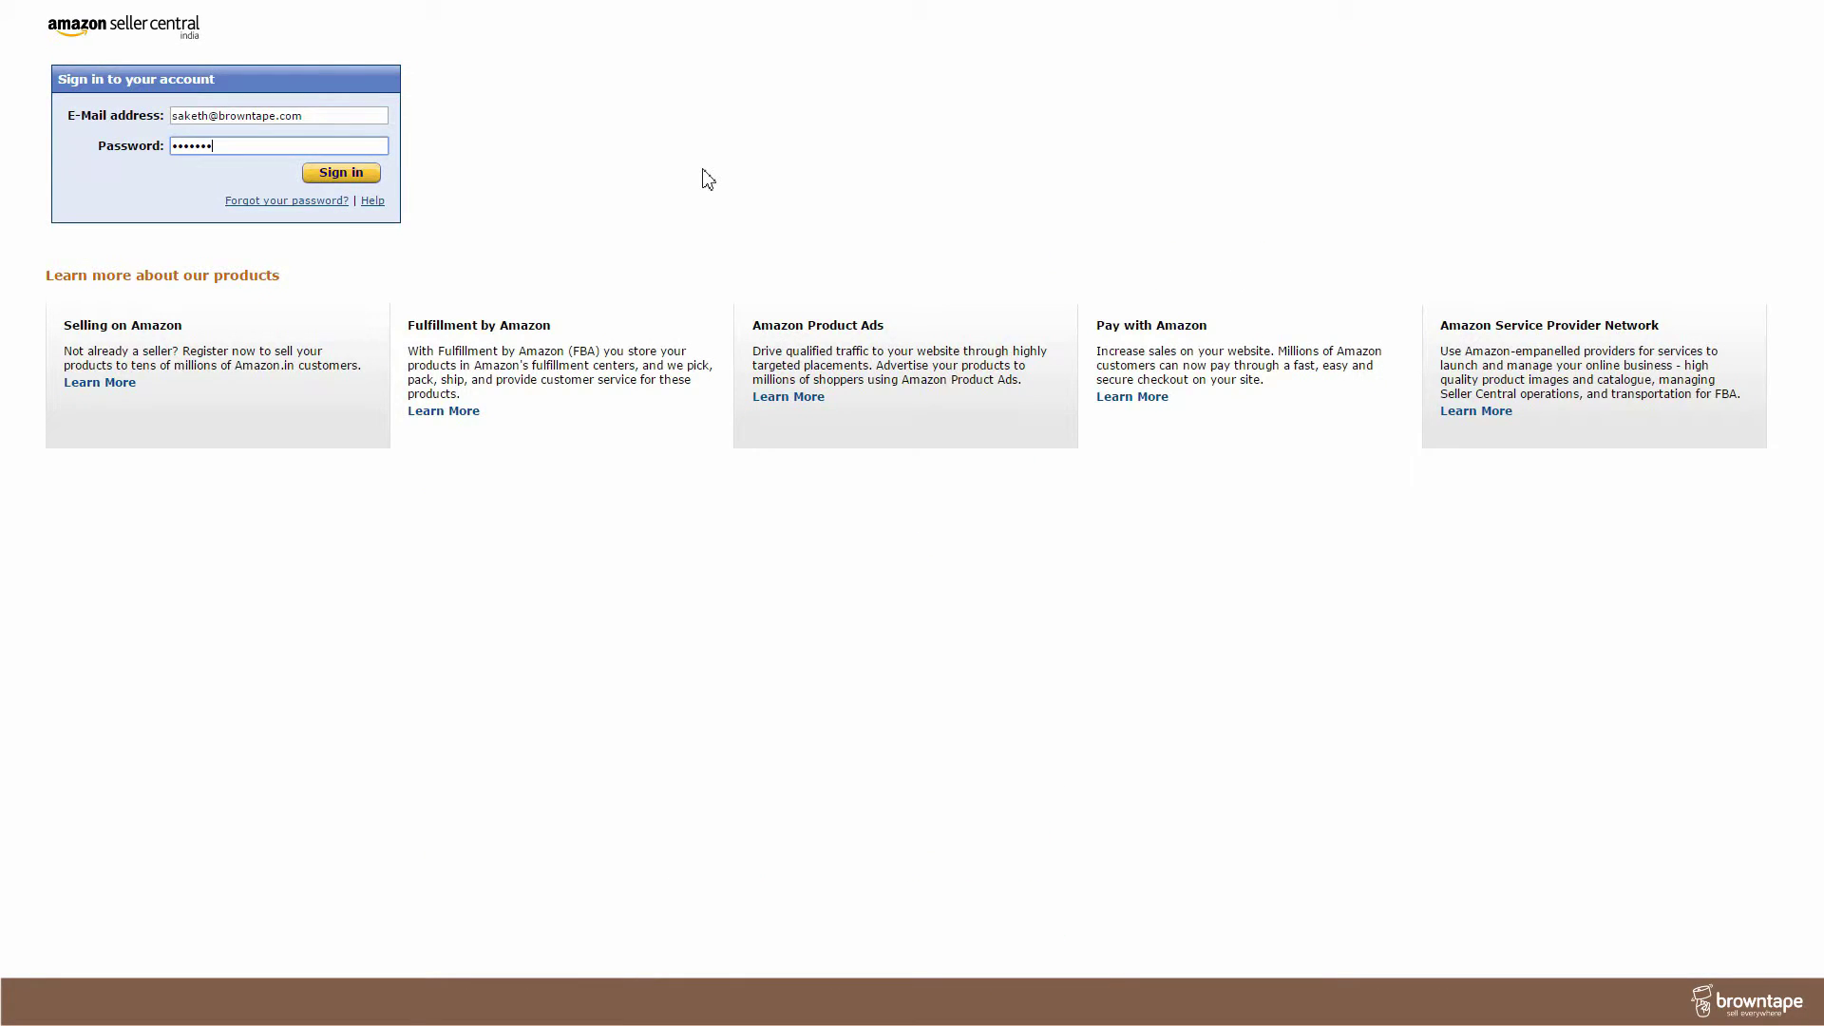
click(340, 173)
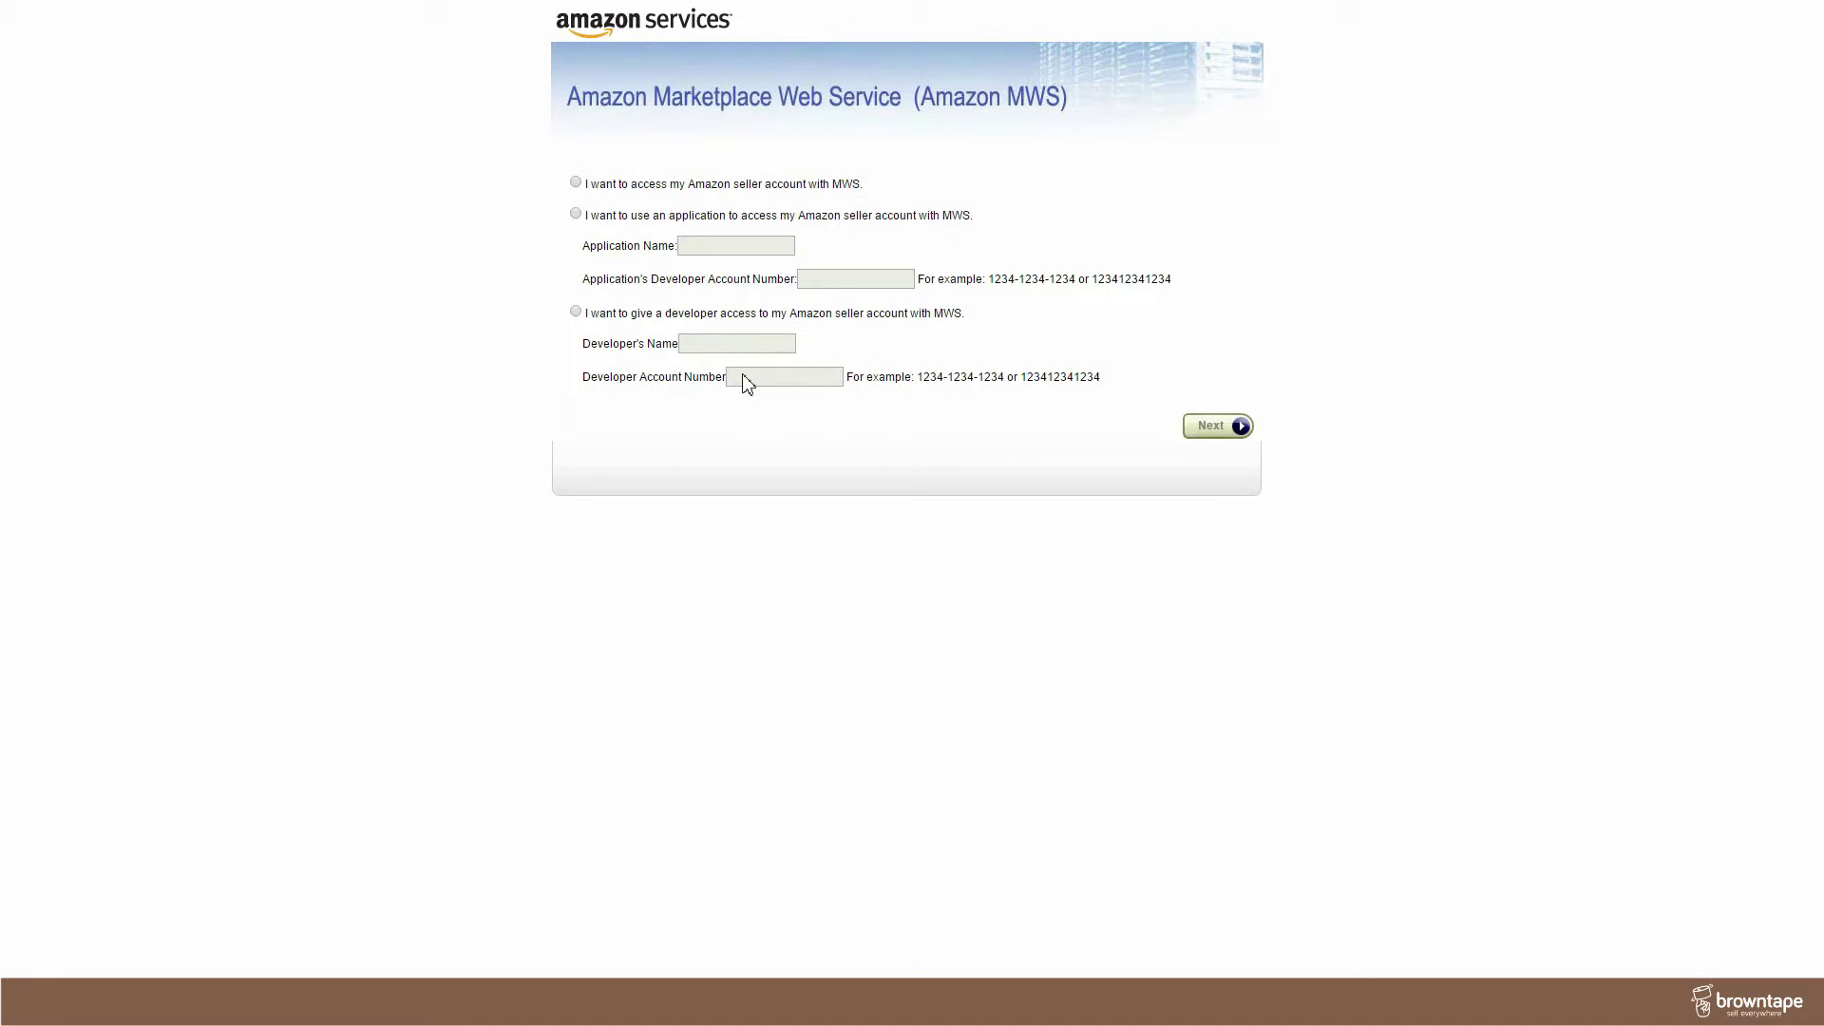
click(576, 313)
text(Bro)
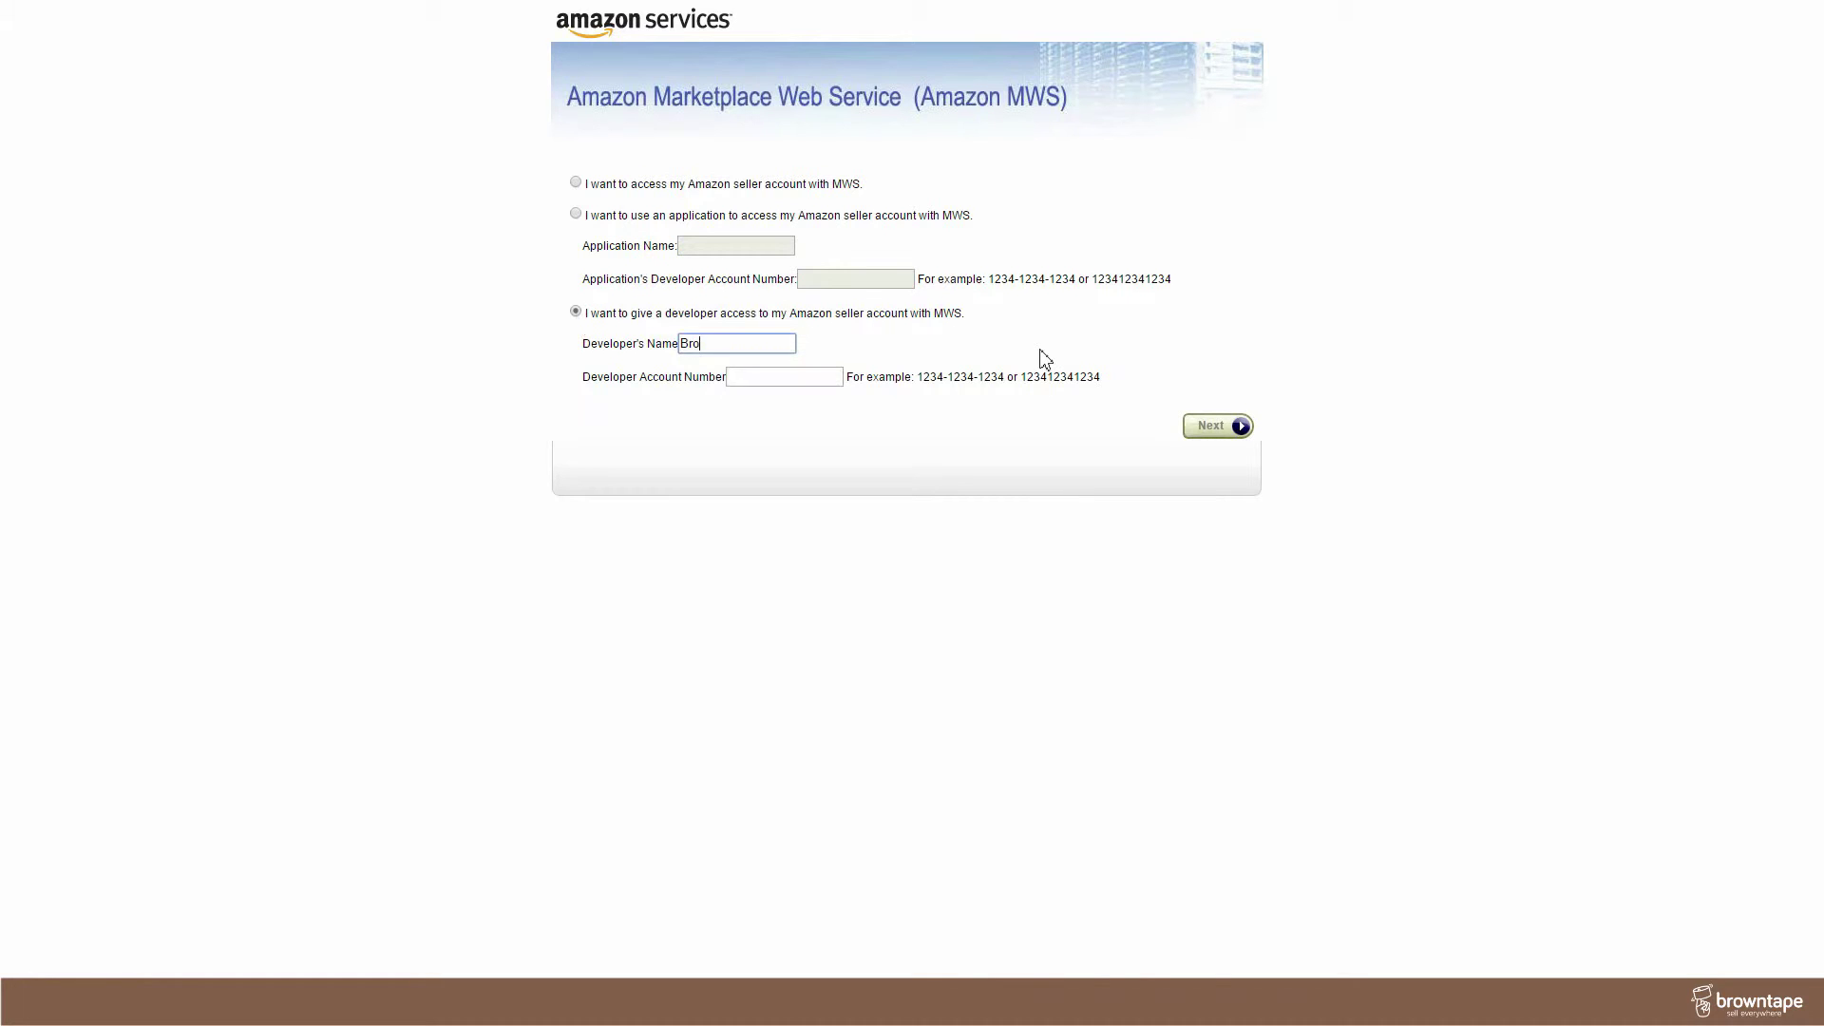
text(wntape)
key(alt+Tab)
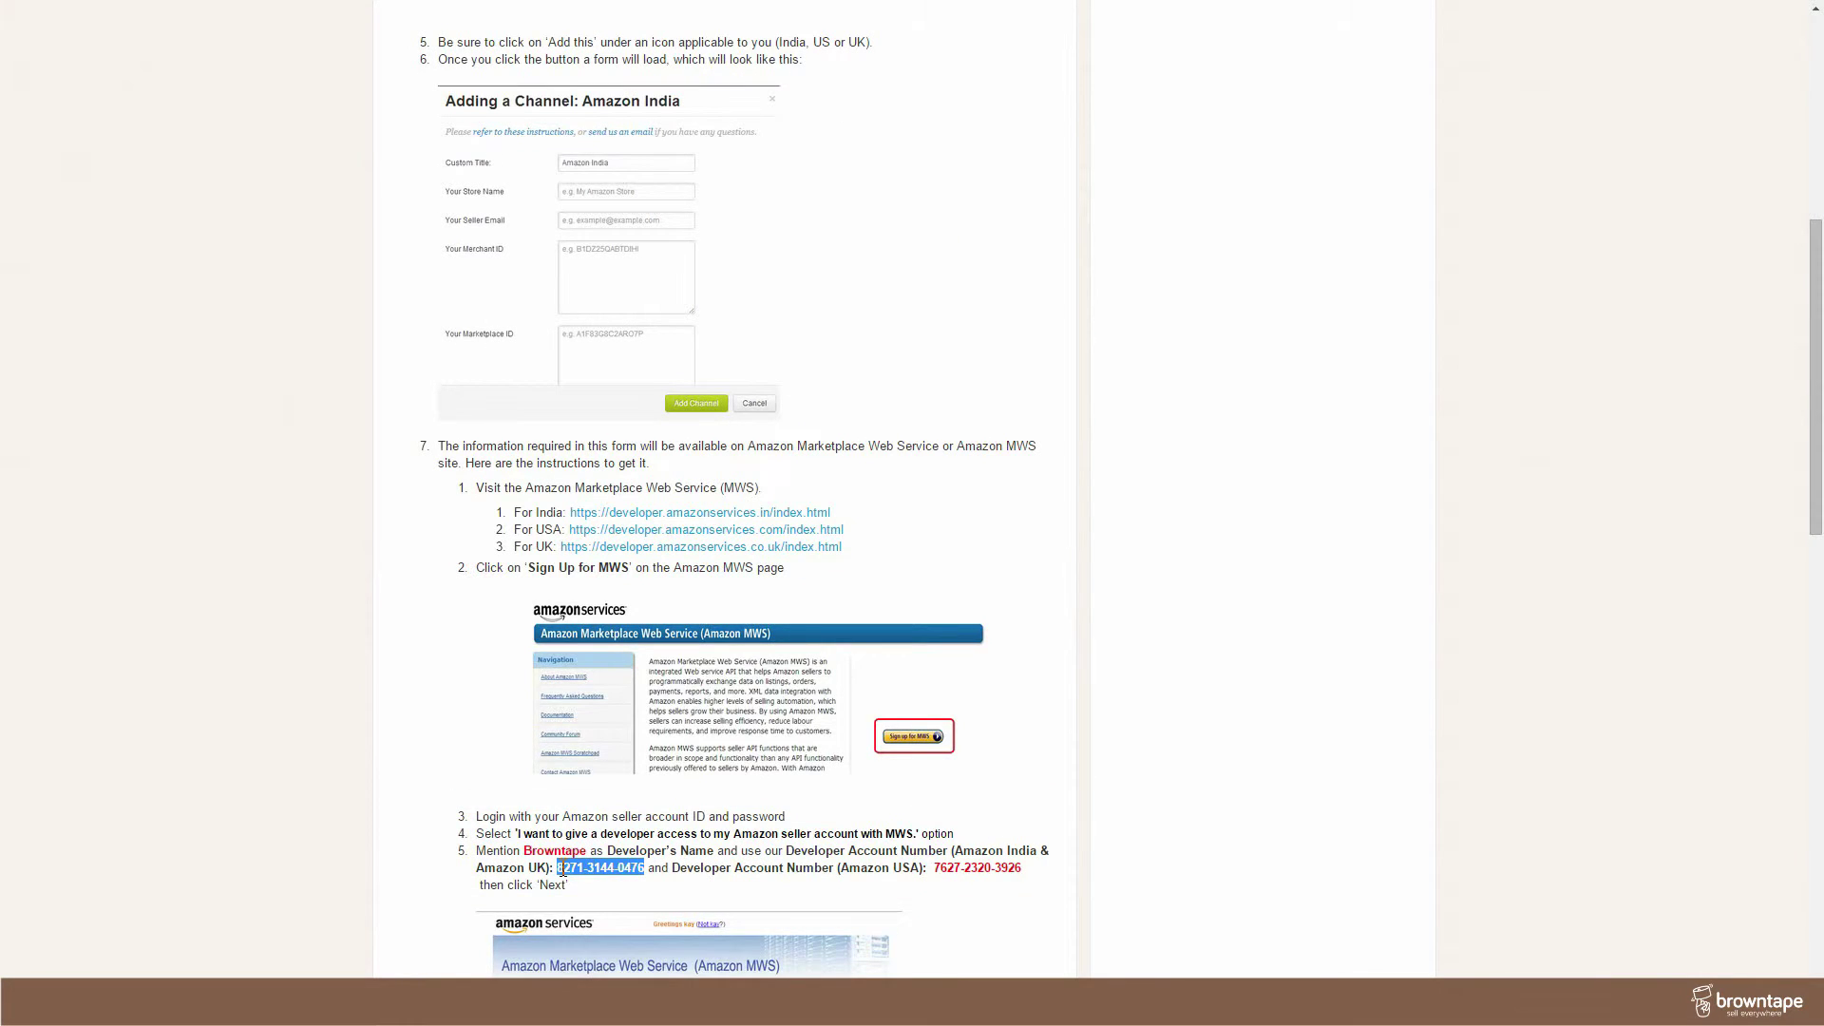
key(alt+Tab)
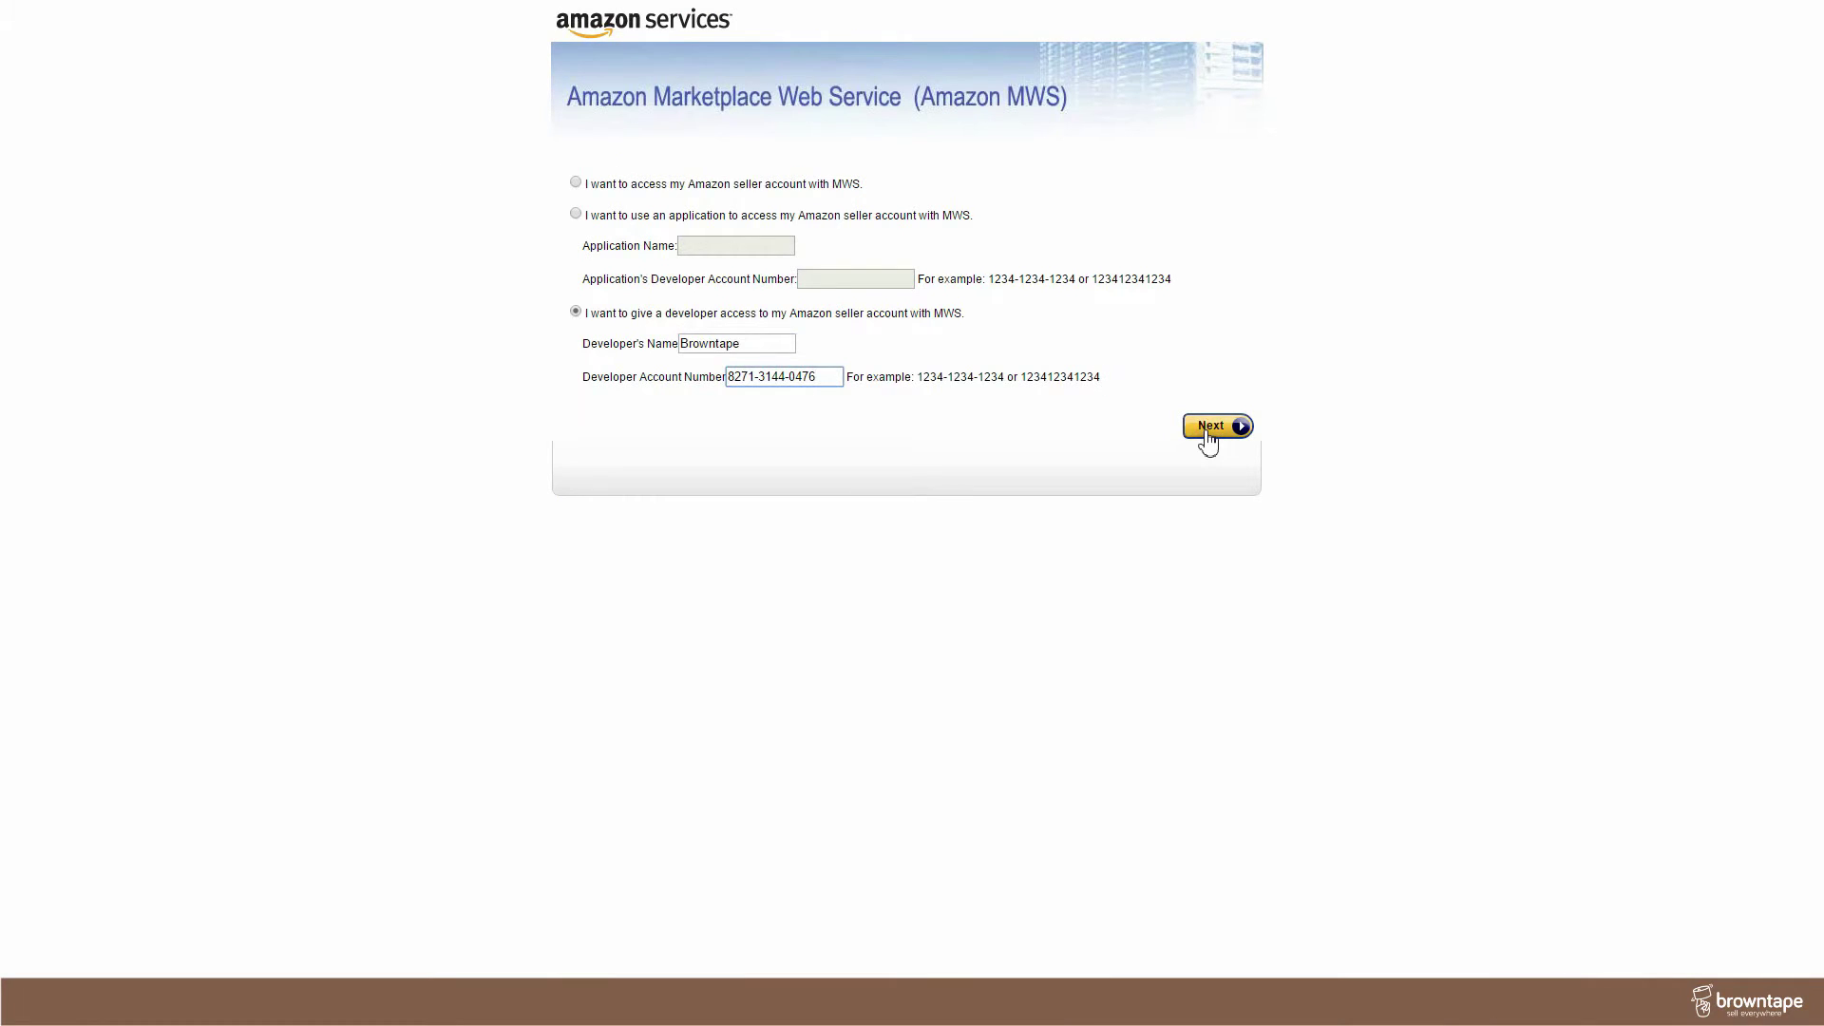
click(1215, 426)
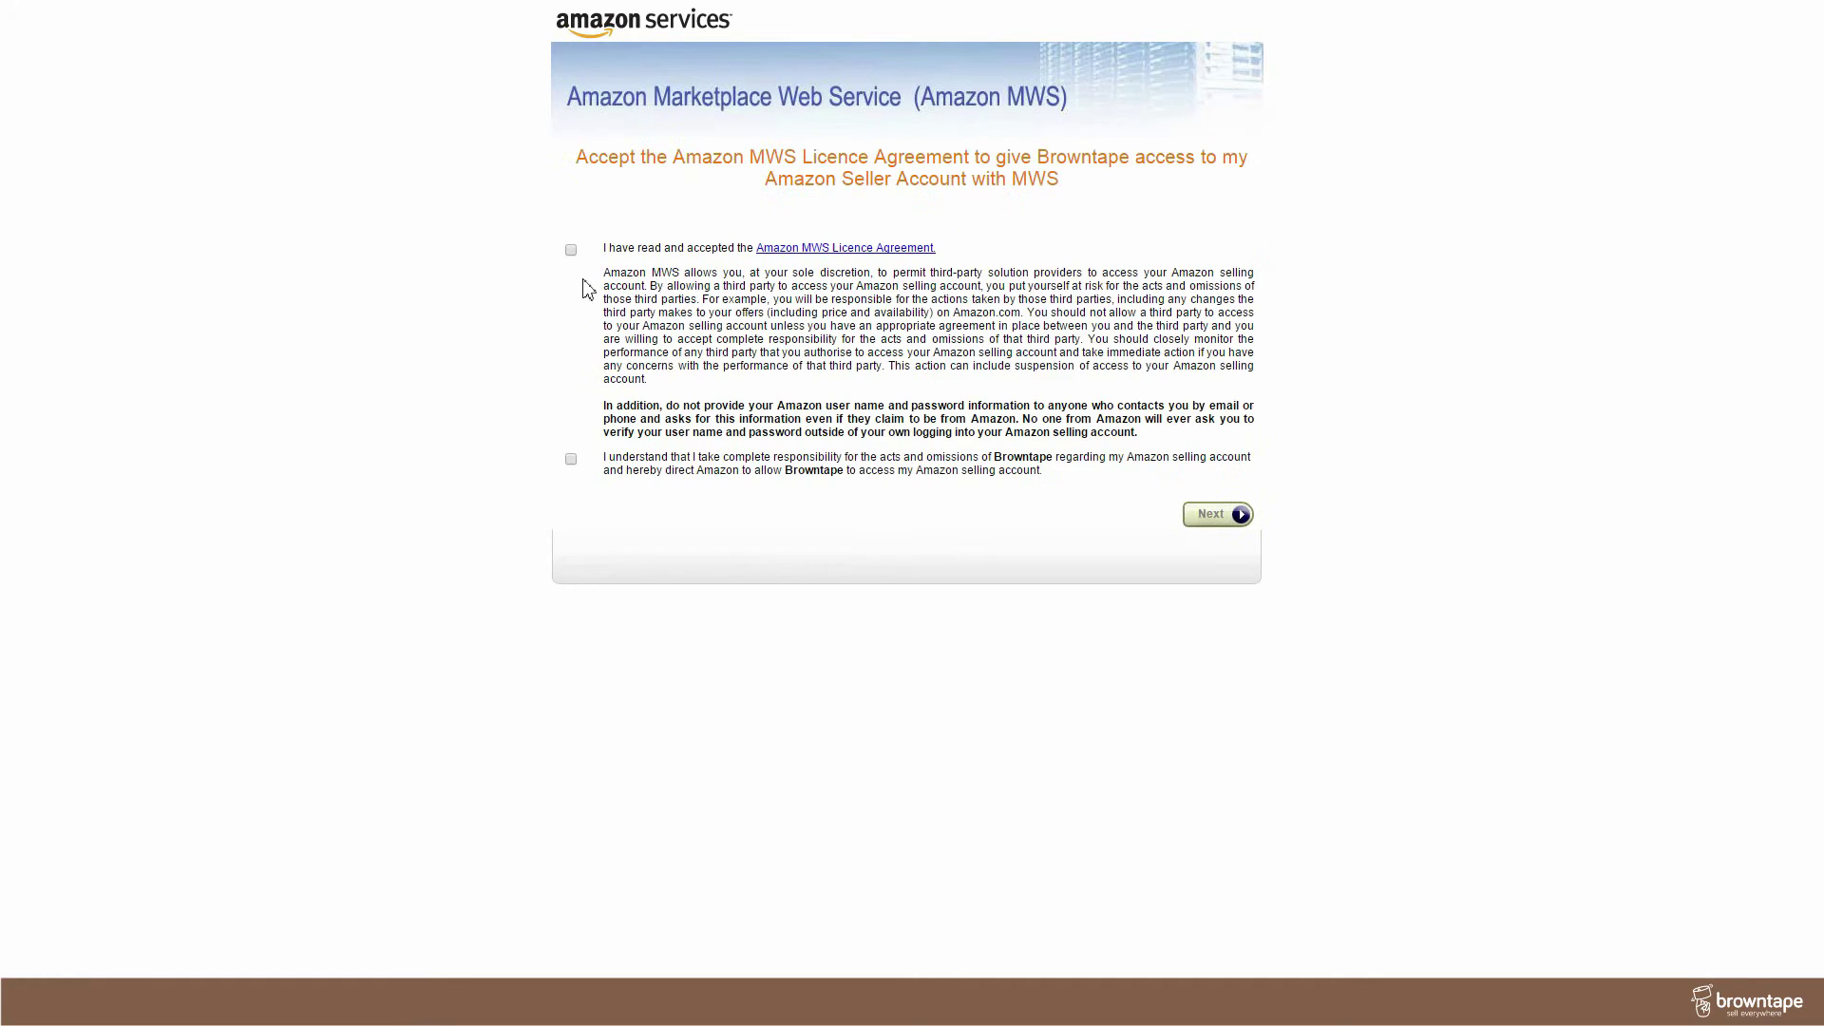
Step: Accept both terms of the Amazon MWS Licence Agreement and submit
click(571, 249)
click(570, 459)
click(1217, 514)
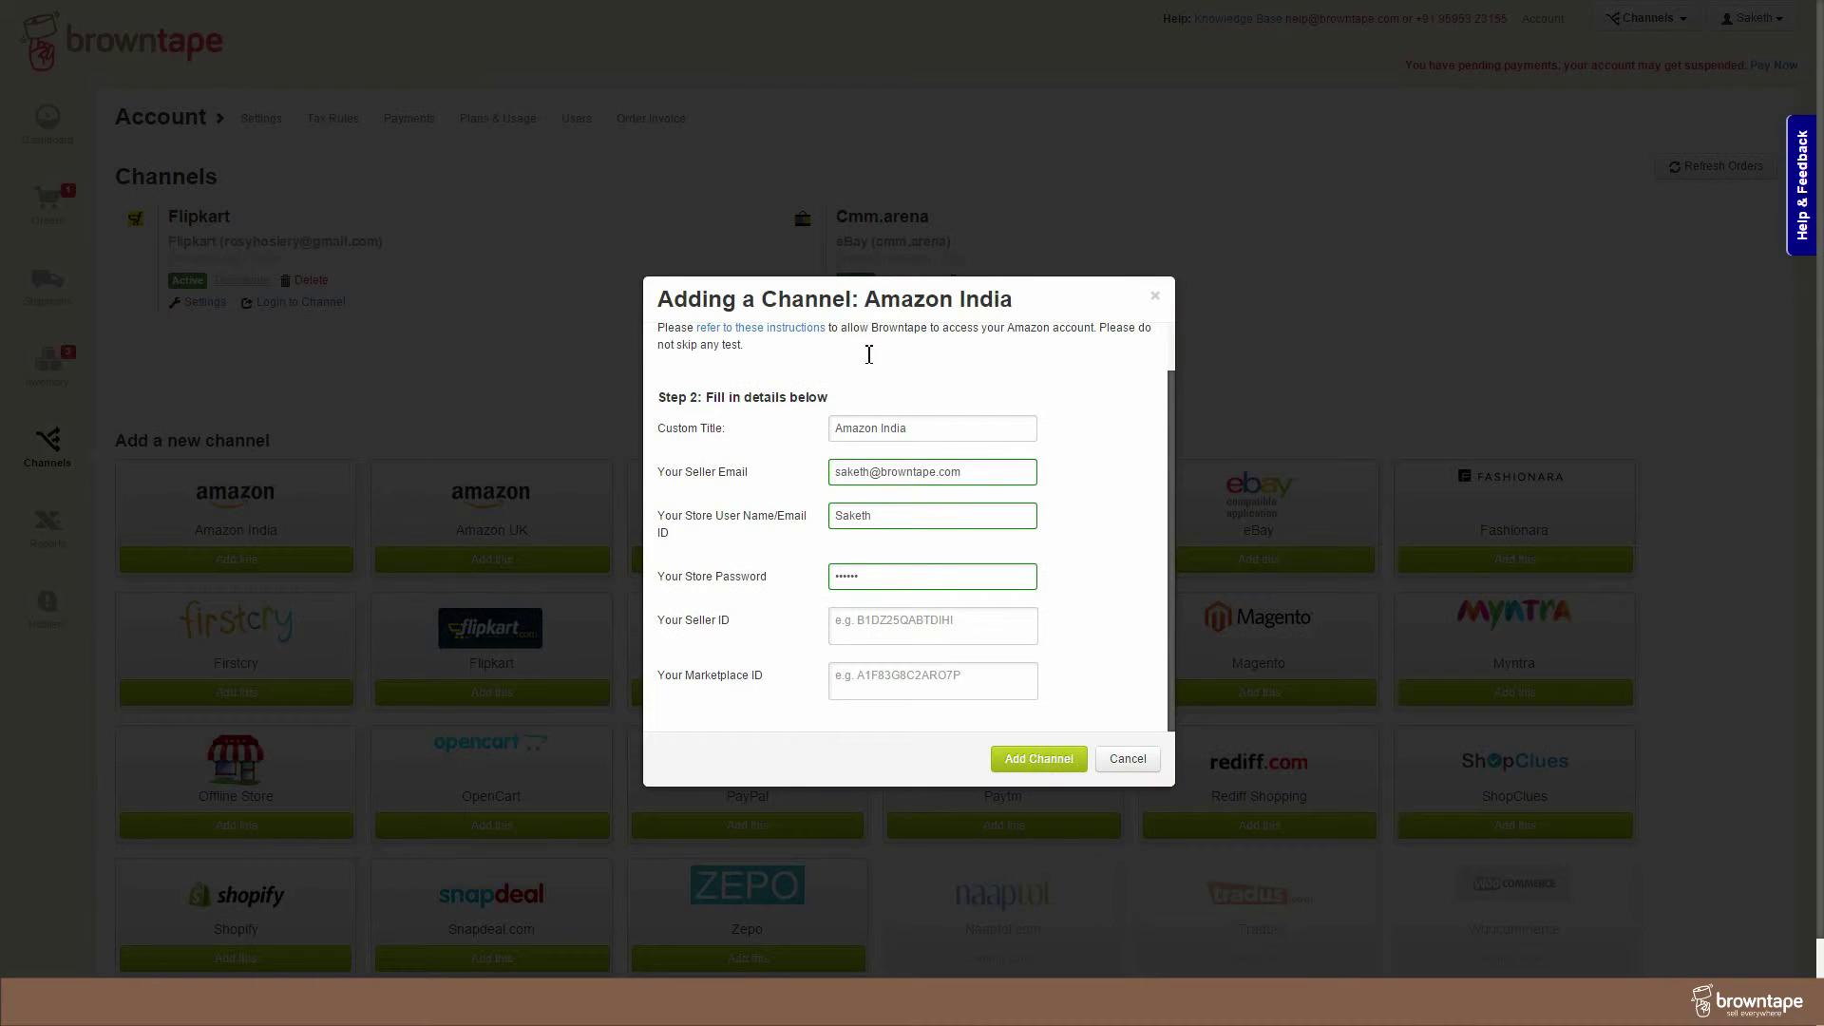
Step: Paste the copied ID as both Seller ID and Marketplace ID, then save the Amazon India channel
key(ctrl+v)
click(913, 675)
key(ctrl+v)
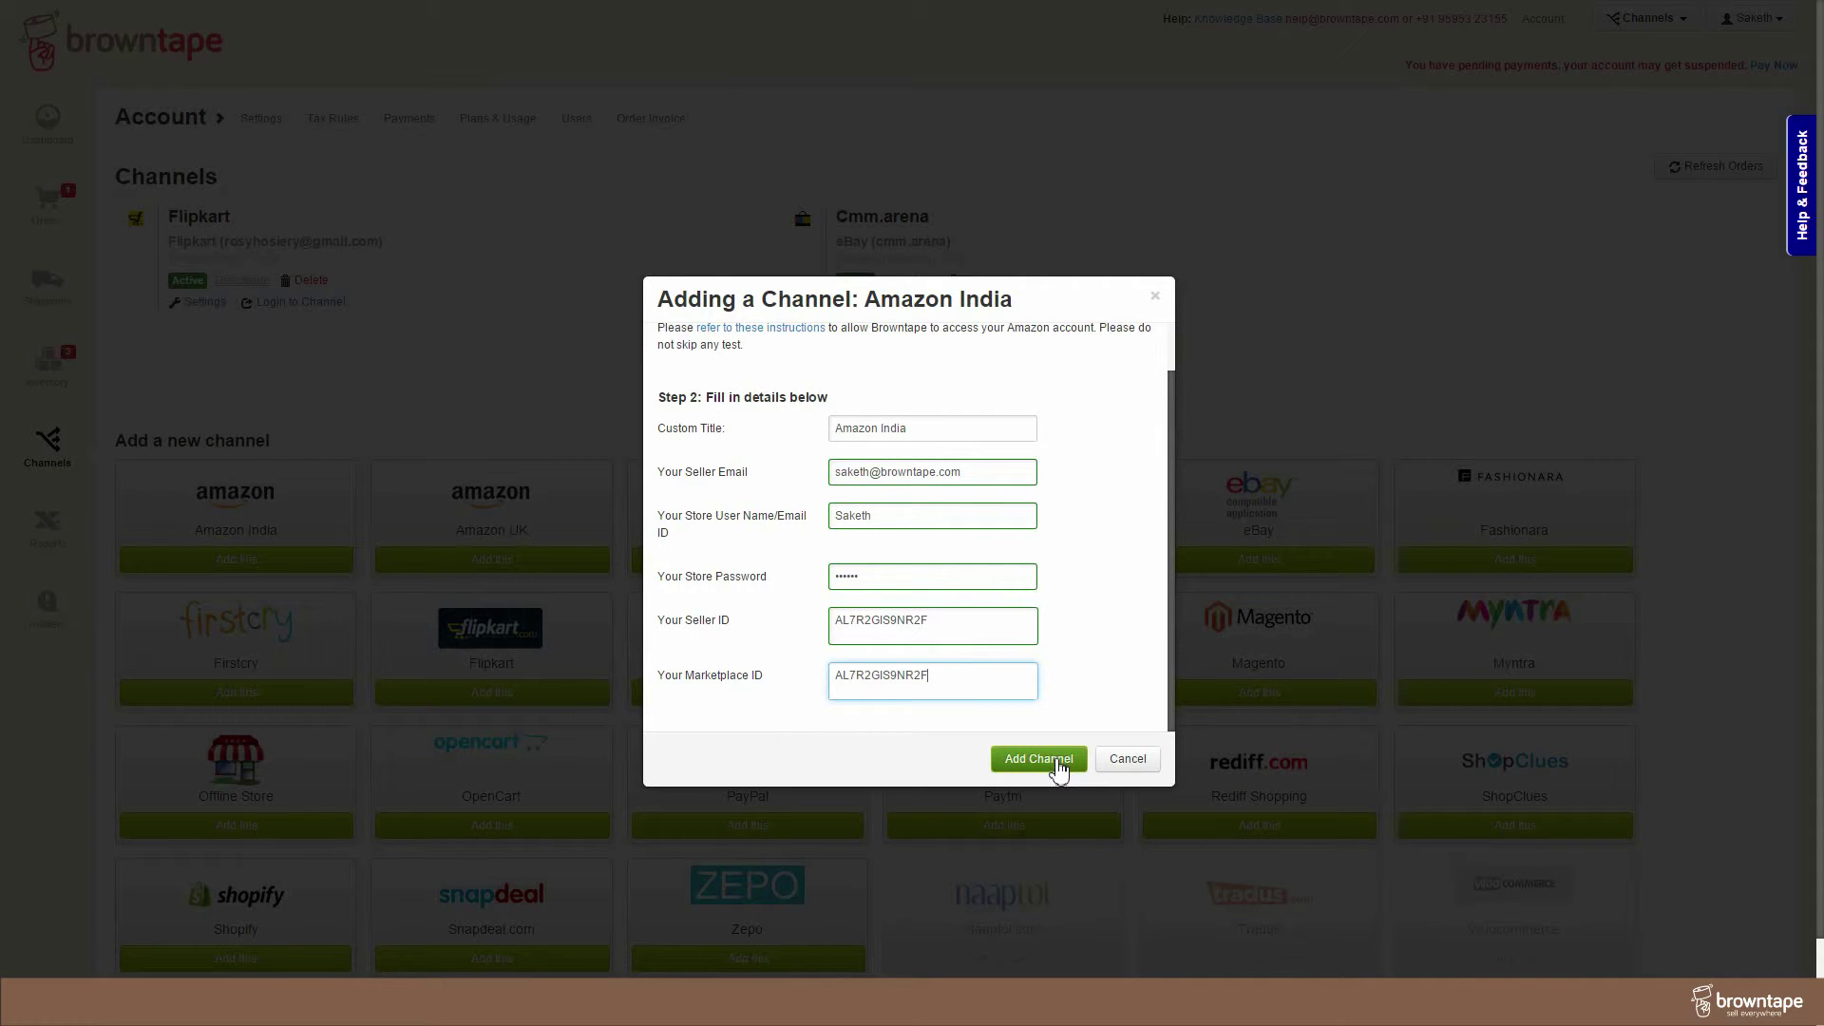
click(1037, 758)
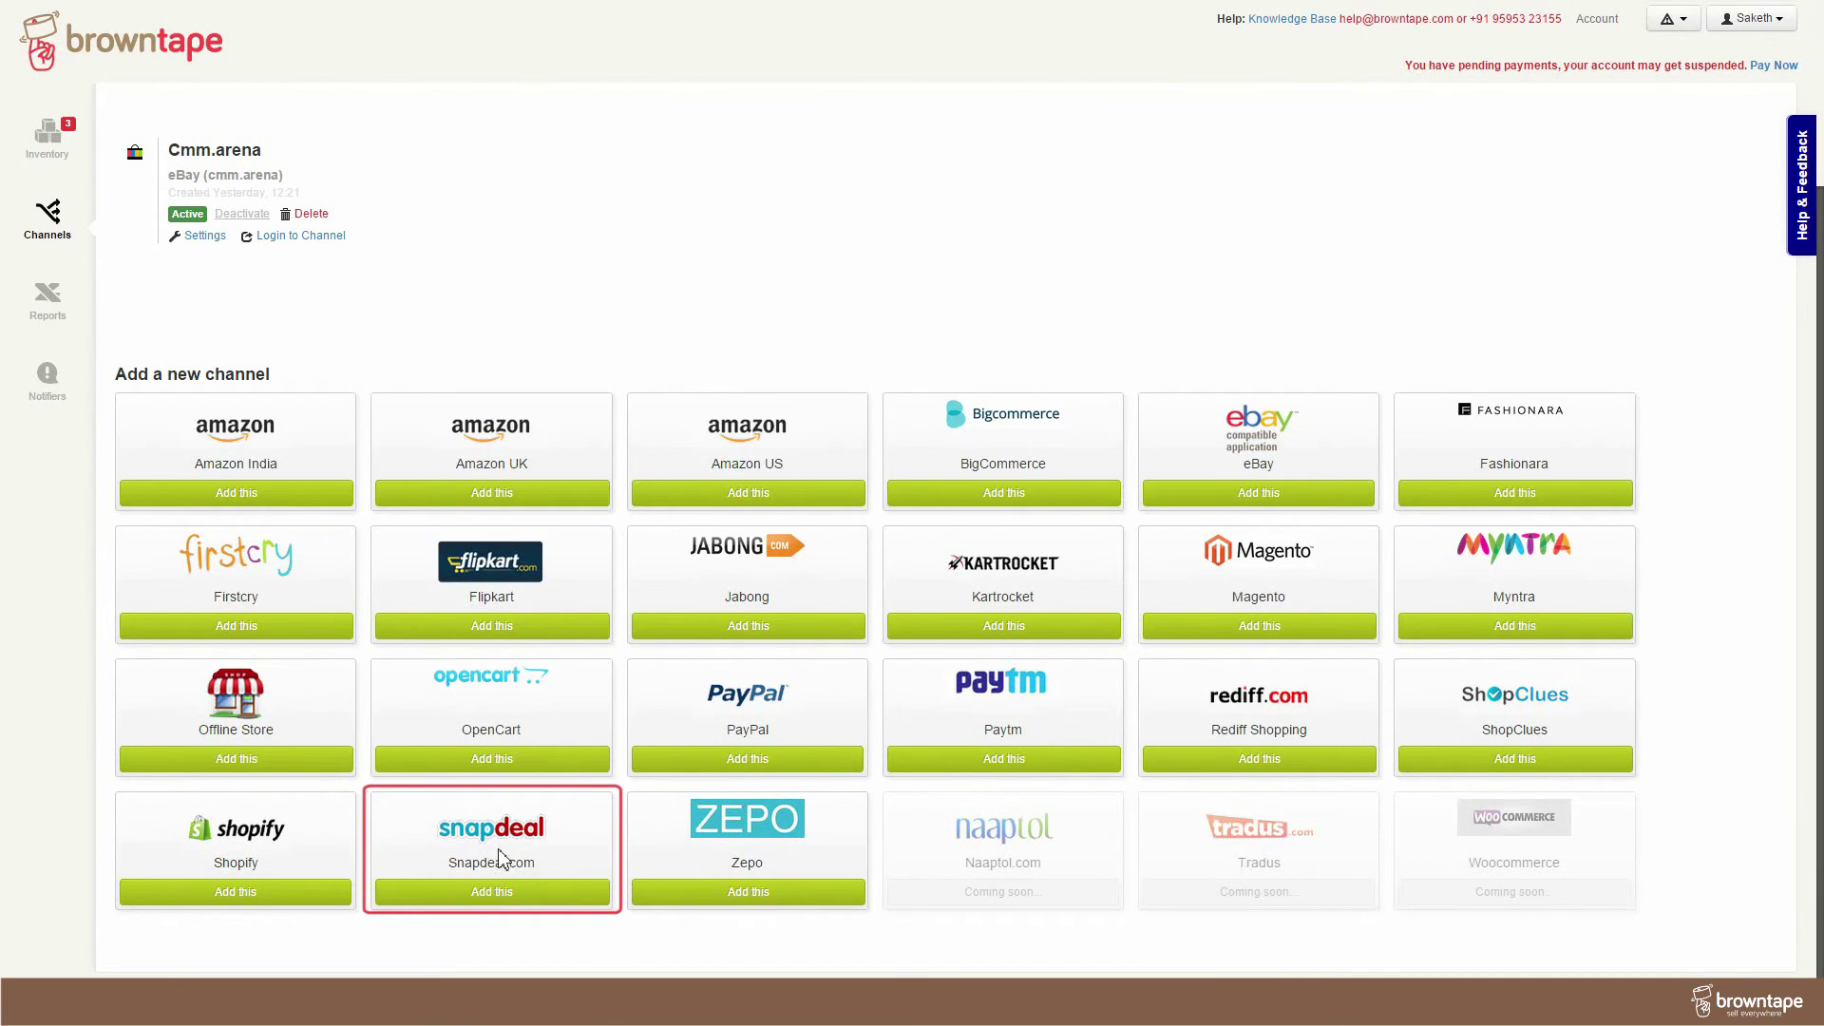
Step: Add a Snapdeal.com channel using its seller username and password
click(492, 891)
click(933, 393)
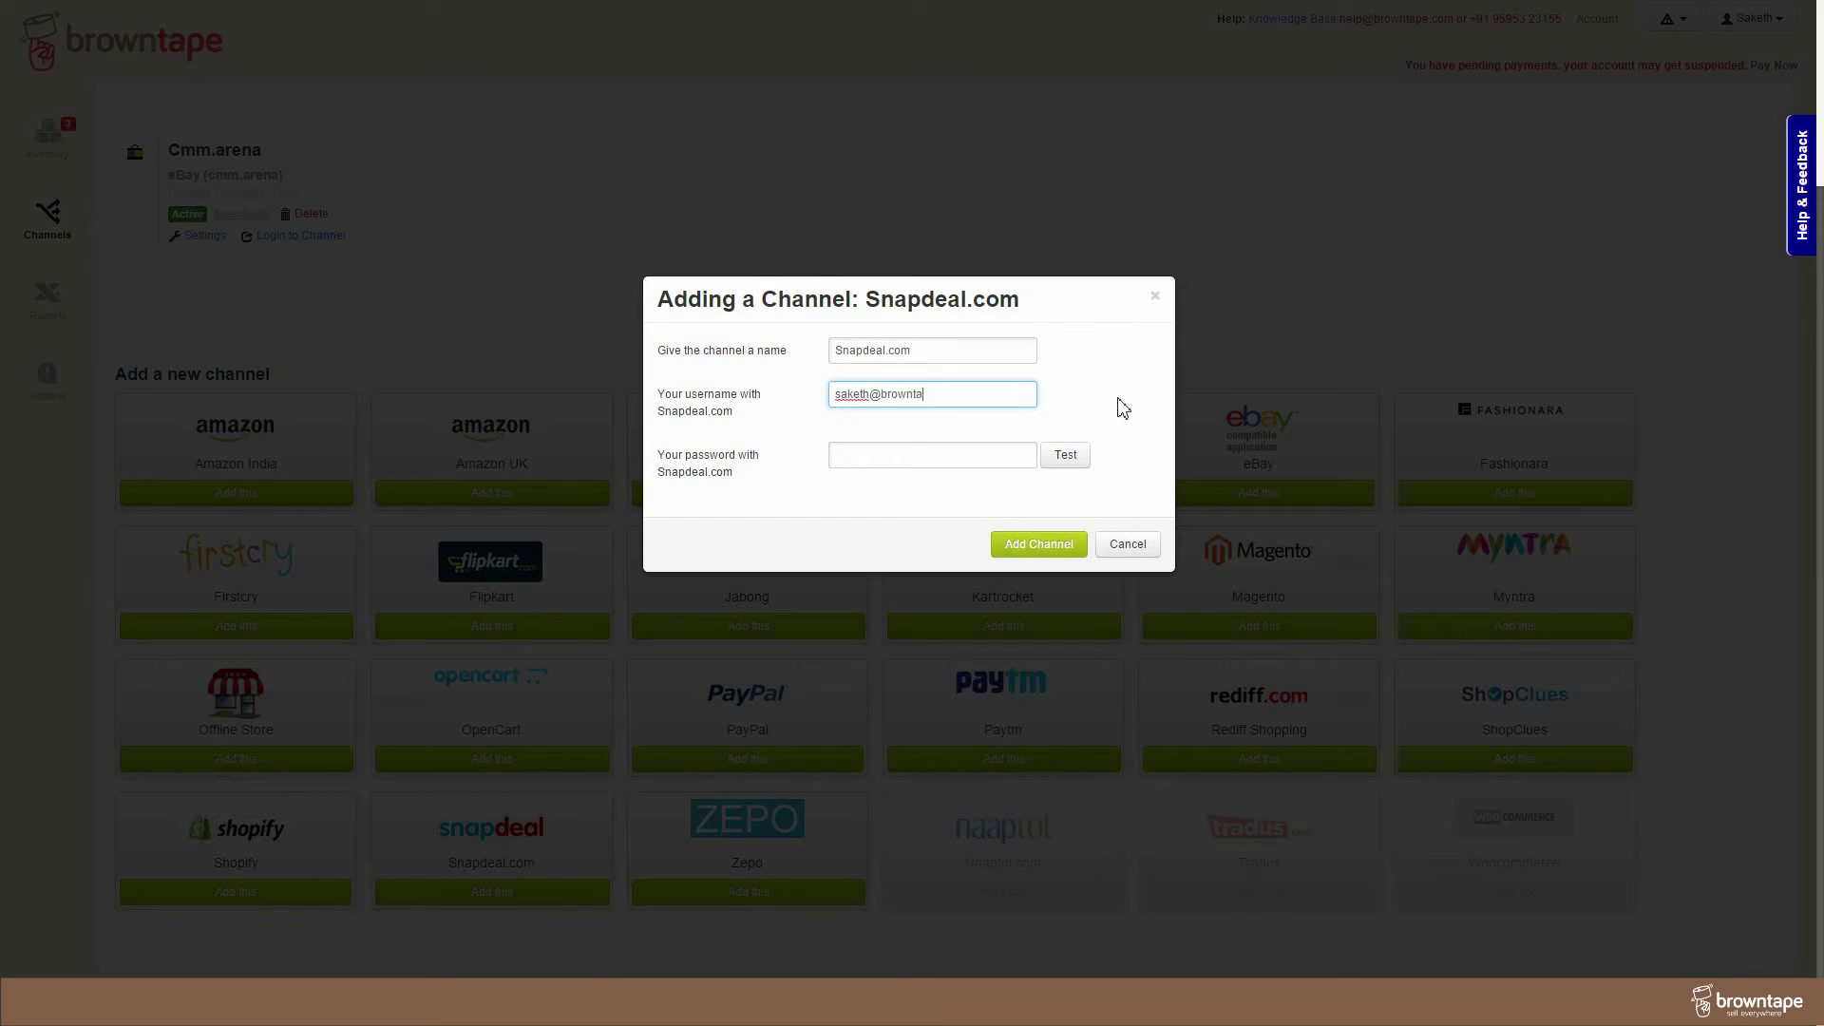
click(884, 456)
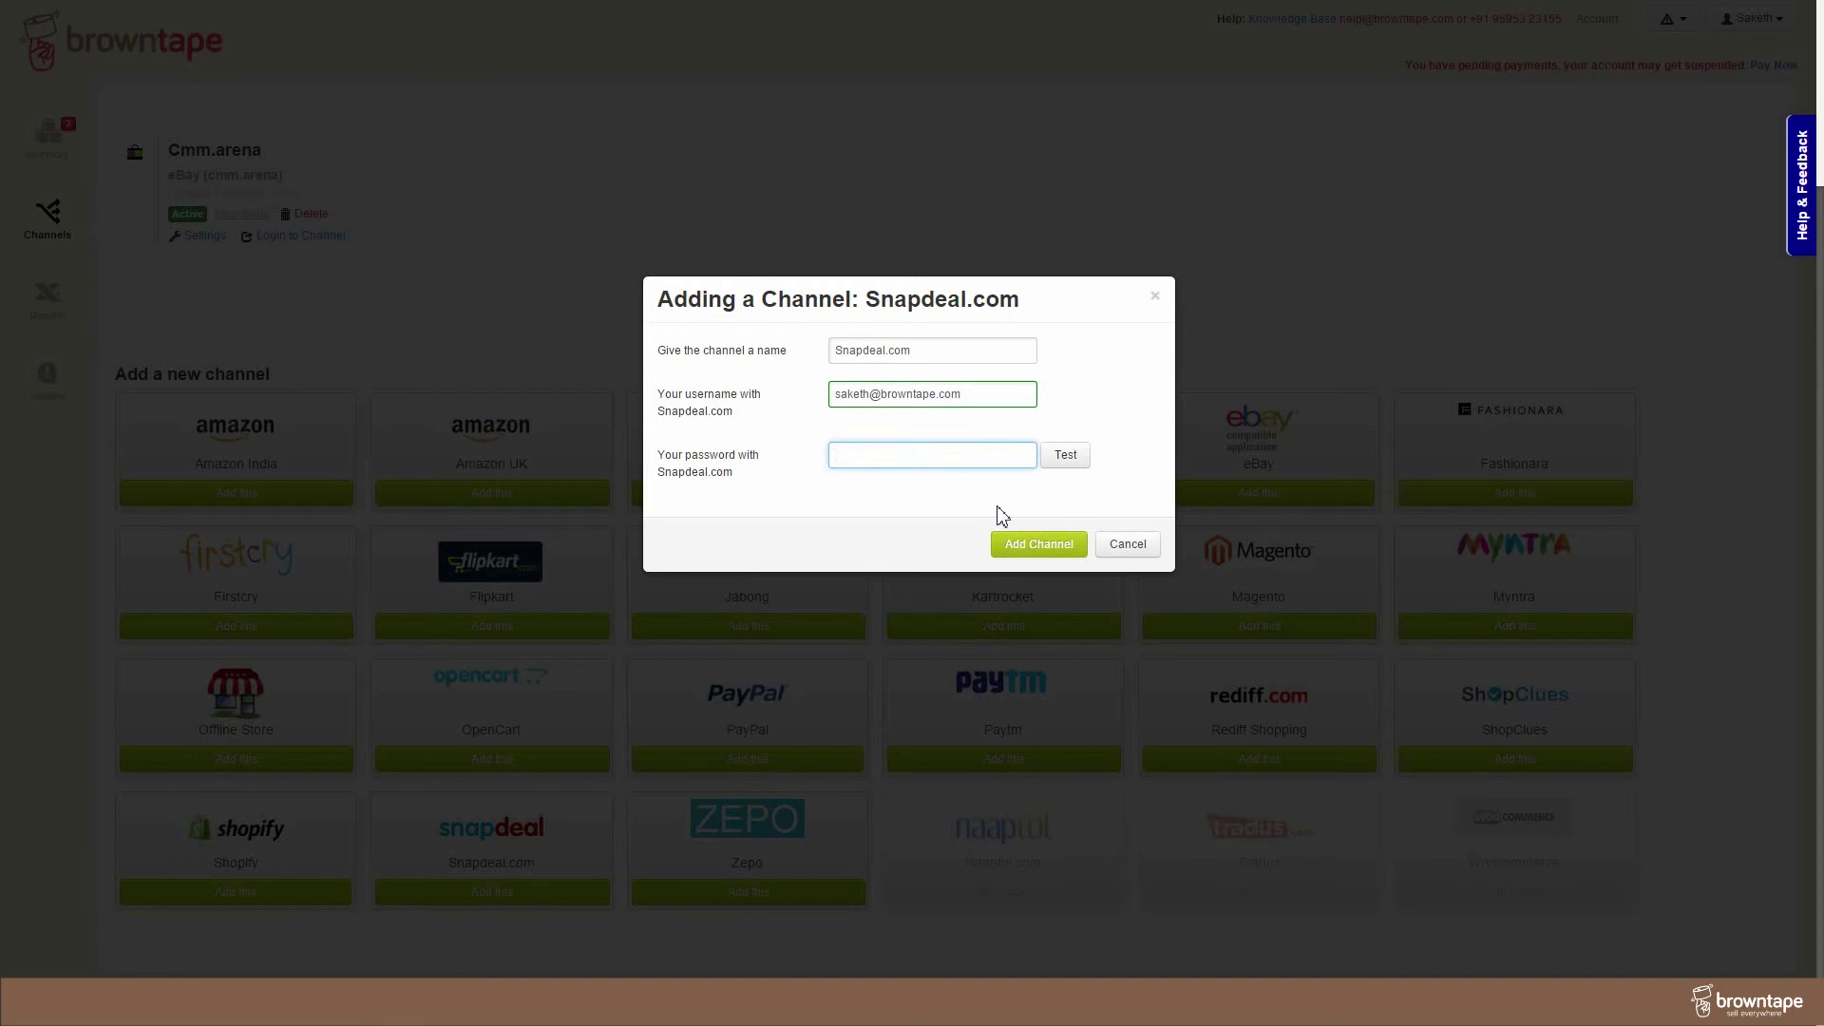
text(•••)
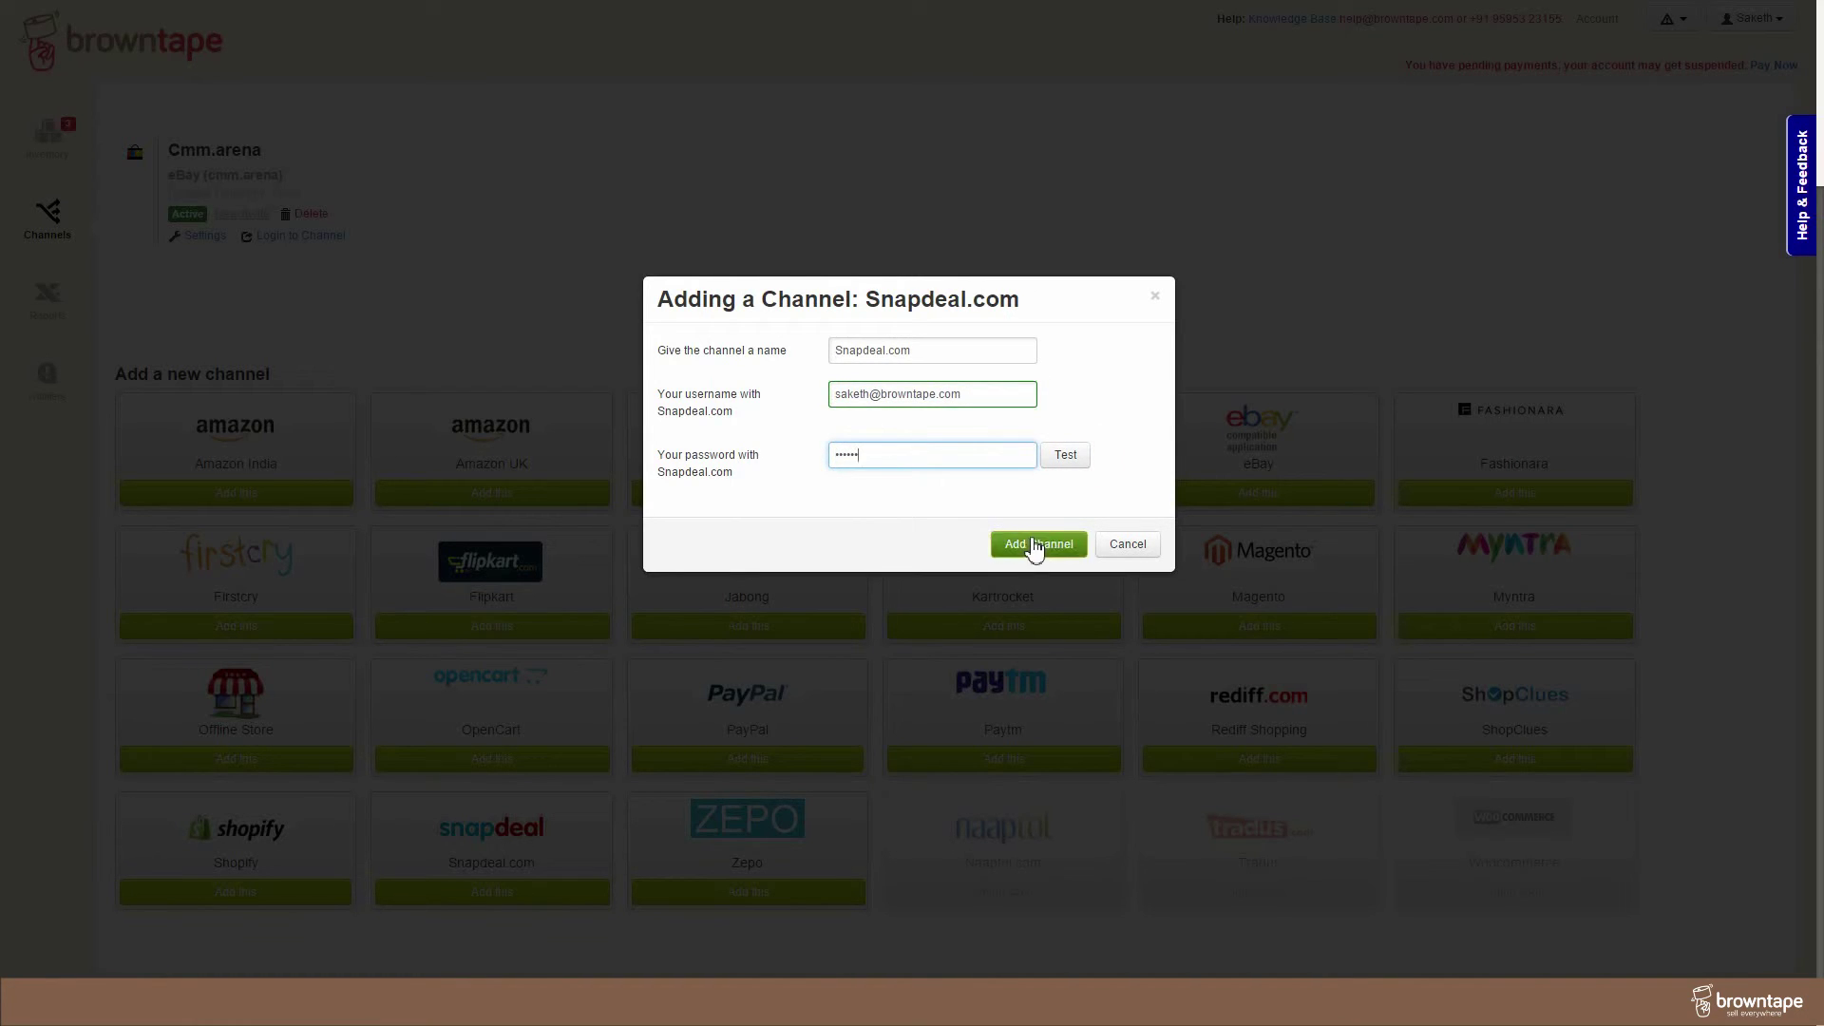
click(1038, 543)
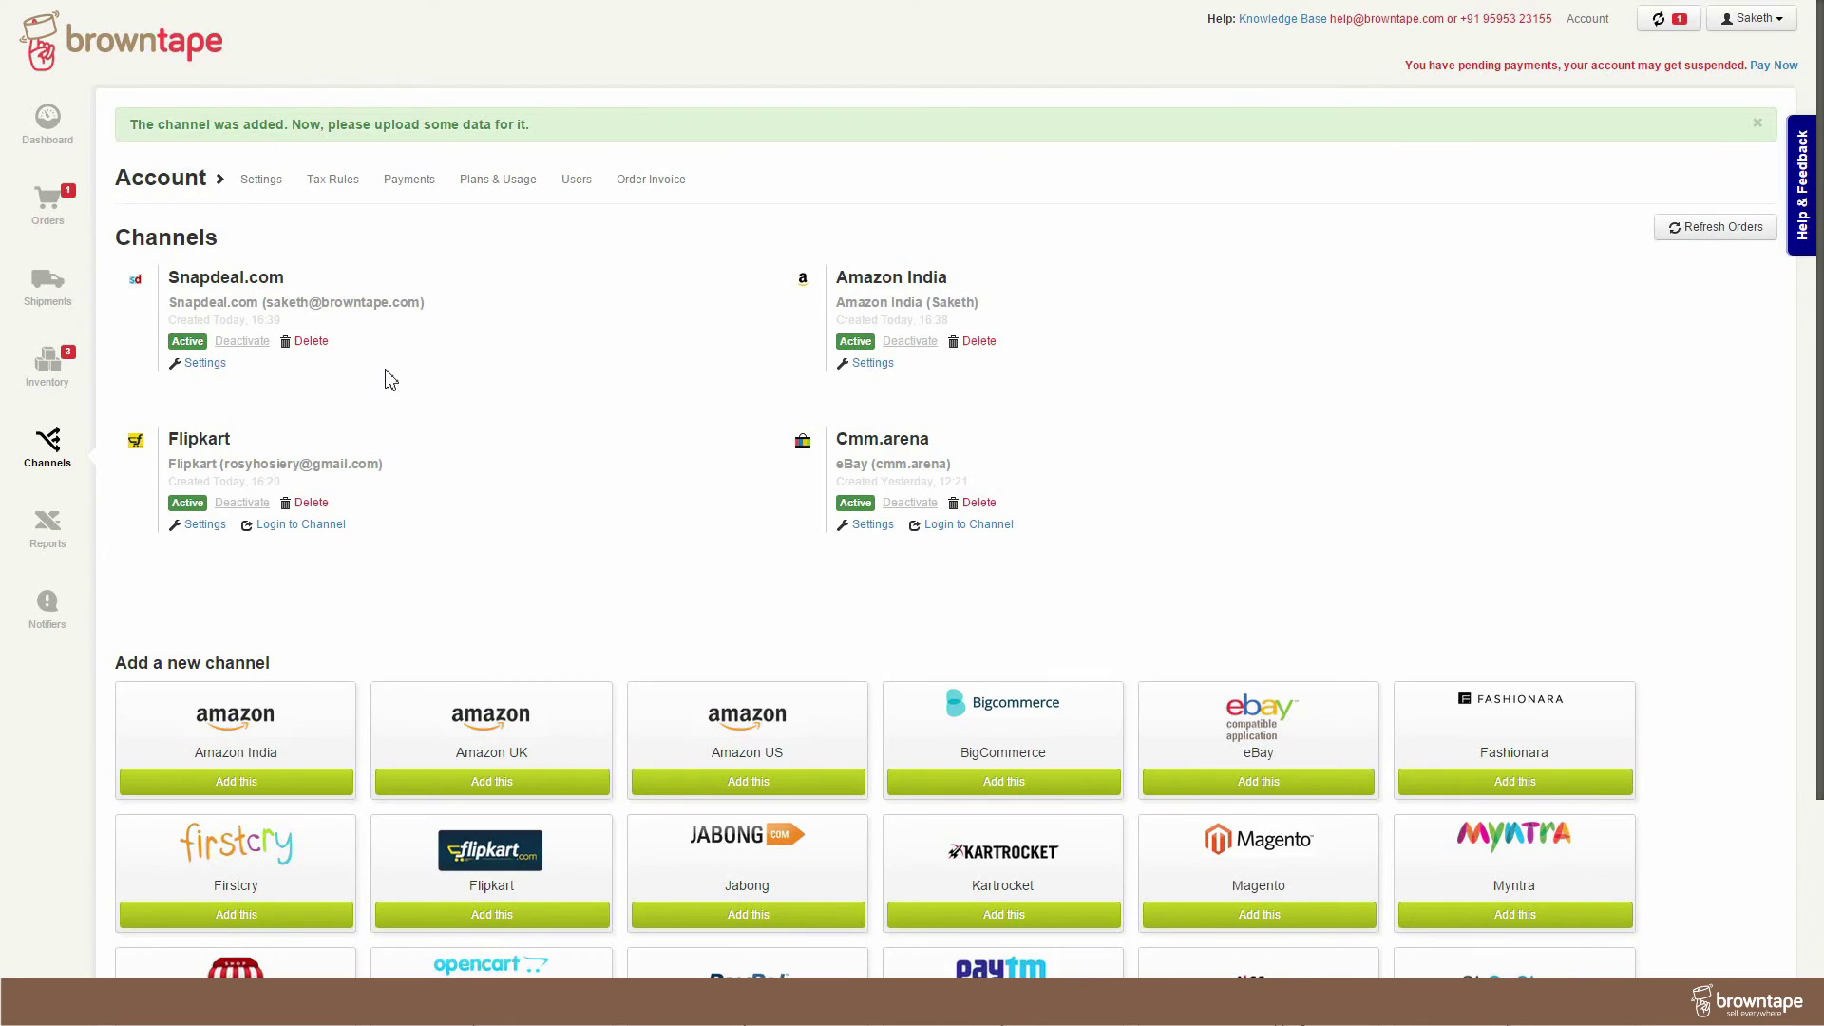
Step: Refresh orders, then run Sync Channels Now for all linked channels
click(1576, 333)
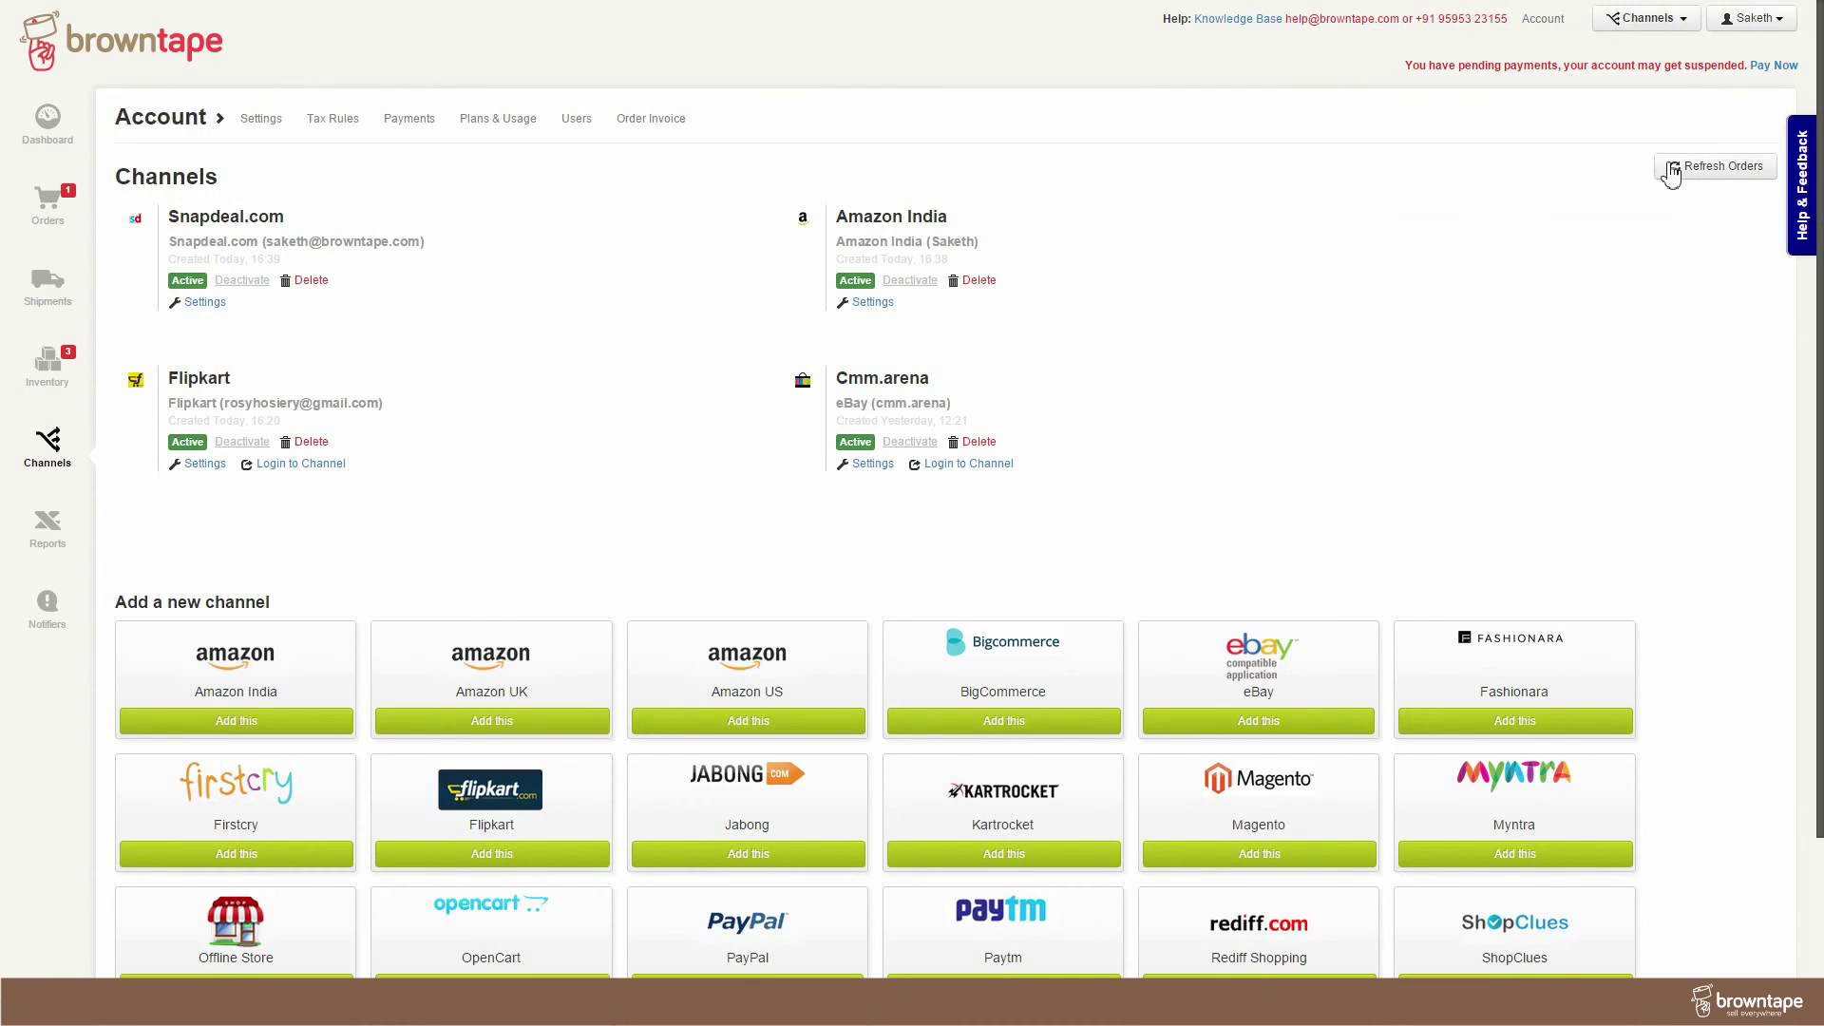
click(1653, 17)
click(1638, 57)
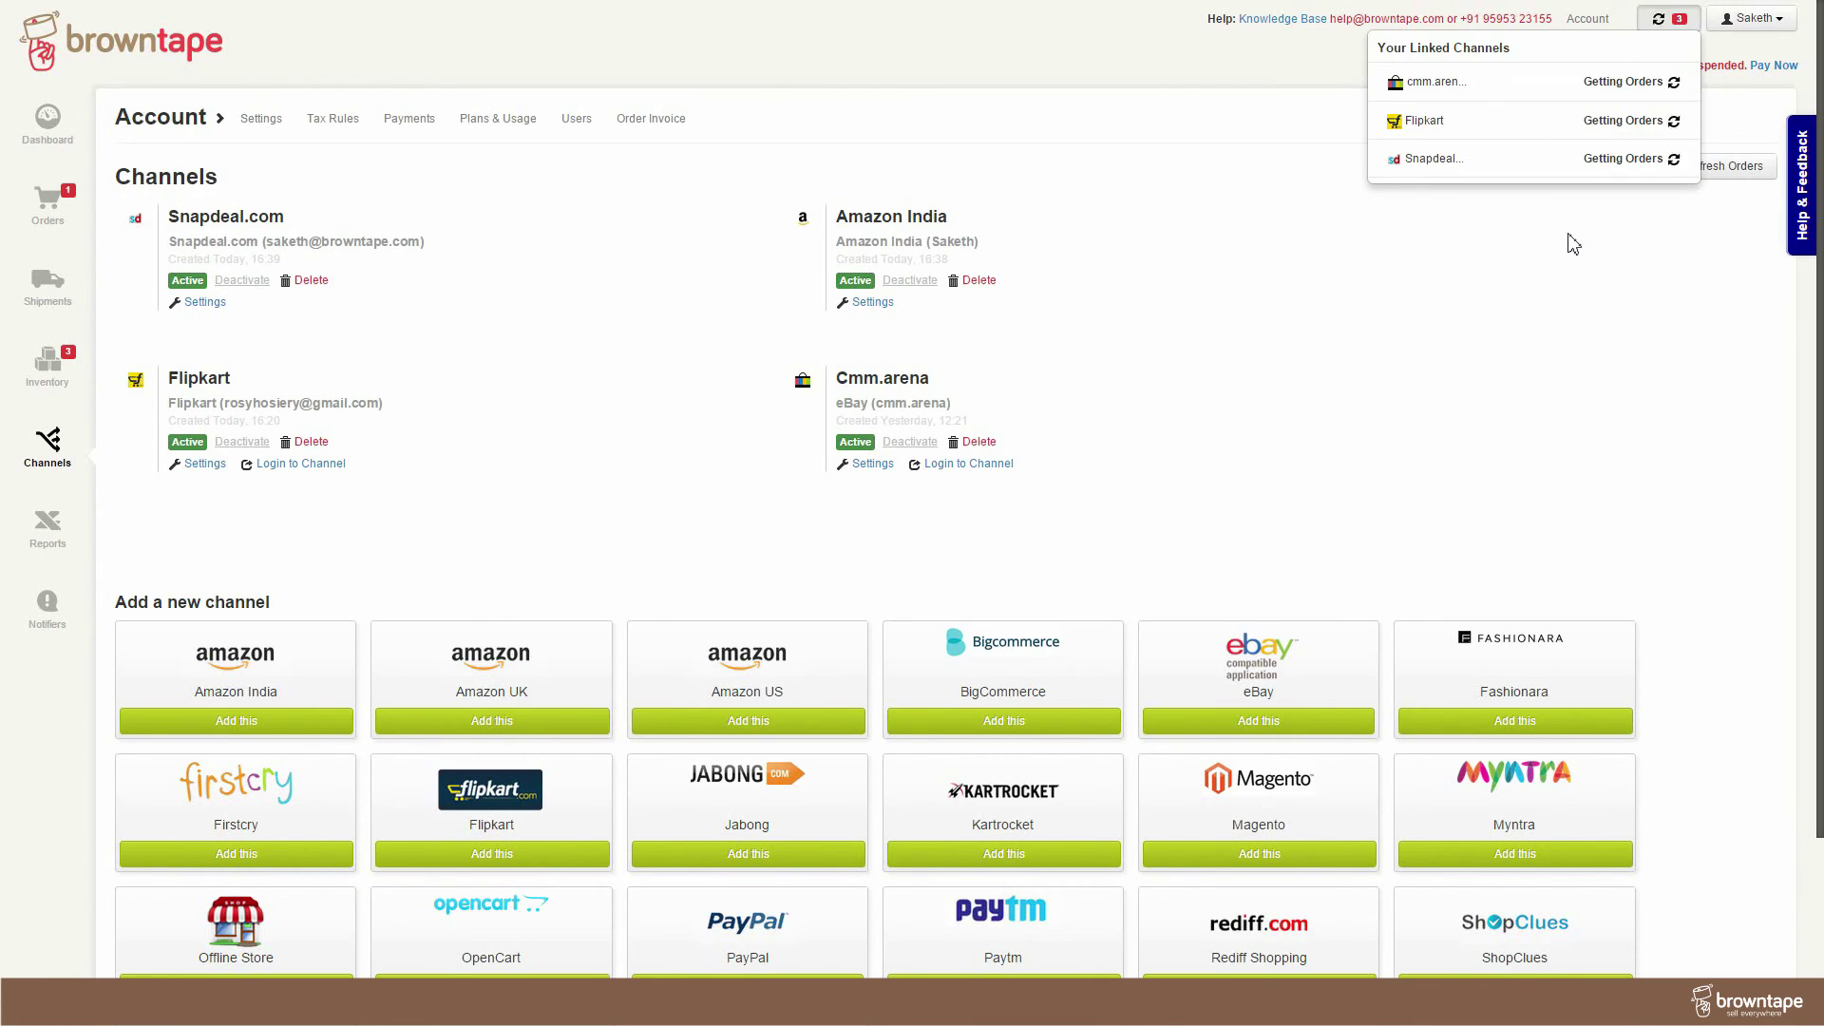